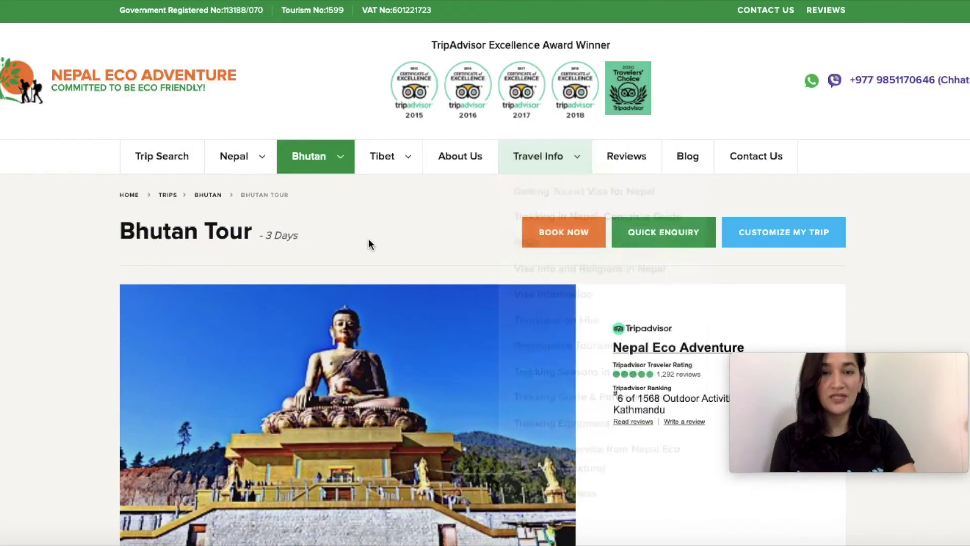
Book the 3 days Bhutan tour through to payment with Credit/Debit Card selected
left_click(541, 234)
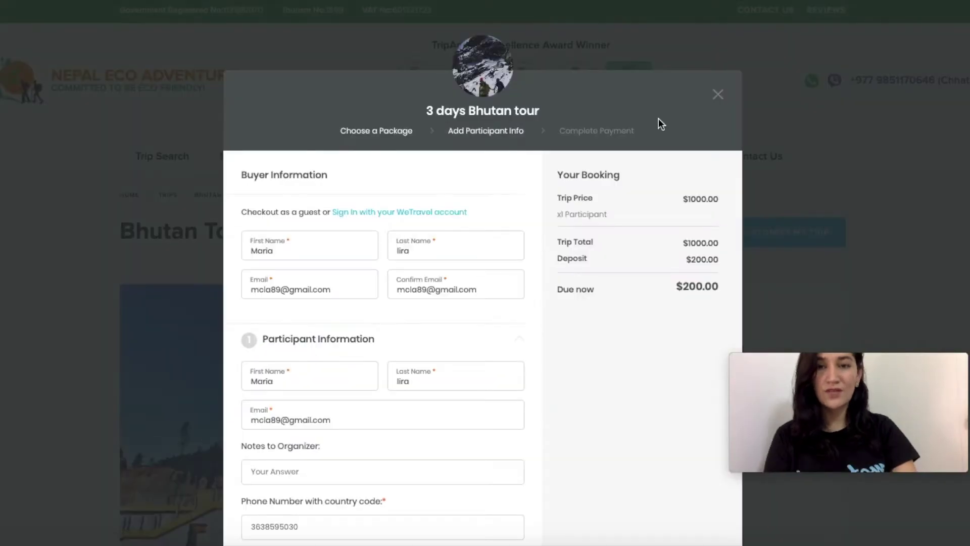
scroll(659, 272, "down", 10)
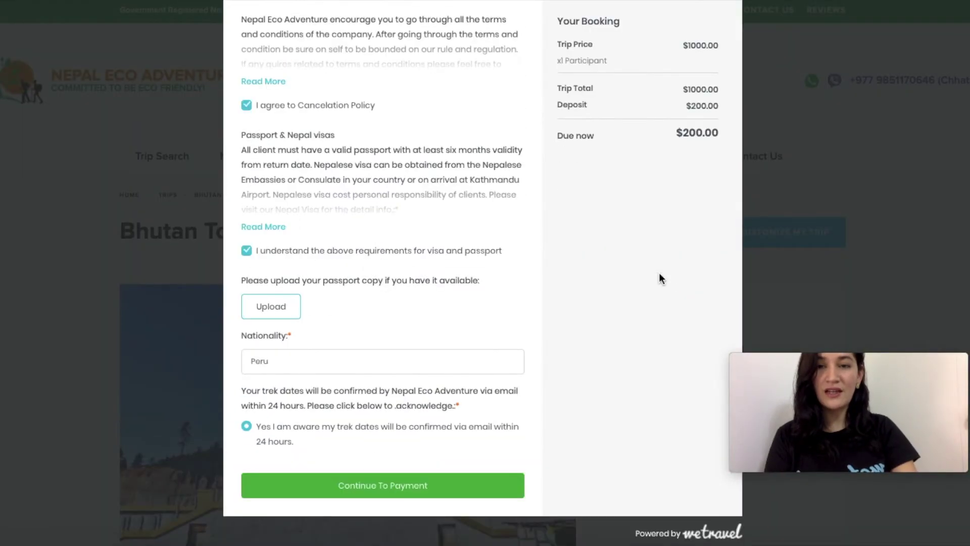
left_click(388, 484)
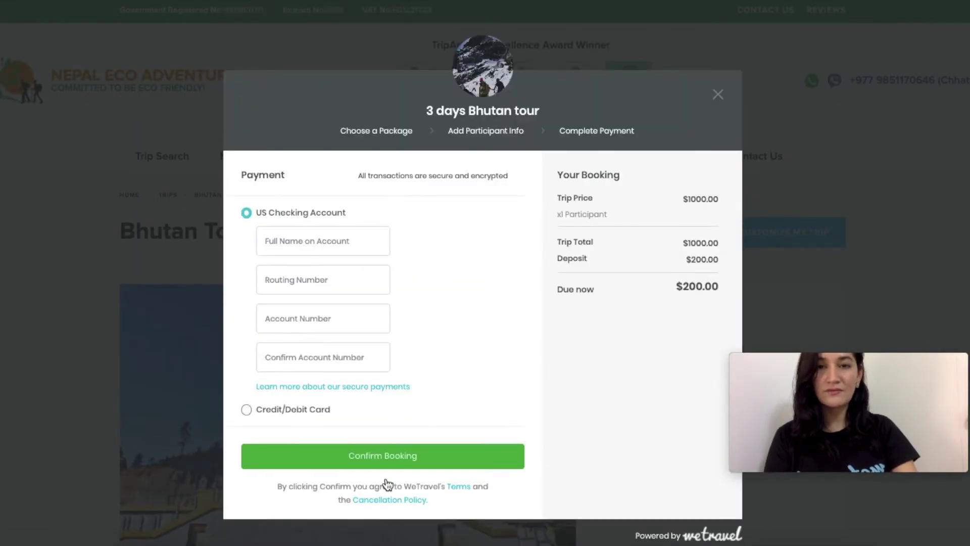
left_click(247, 409)
scroll(601, 368, "down", 2)
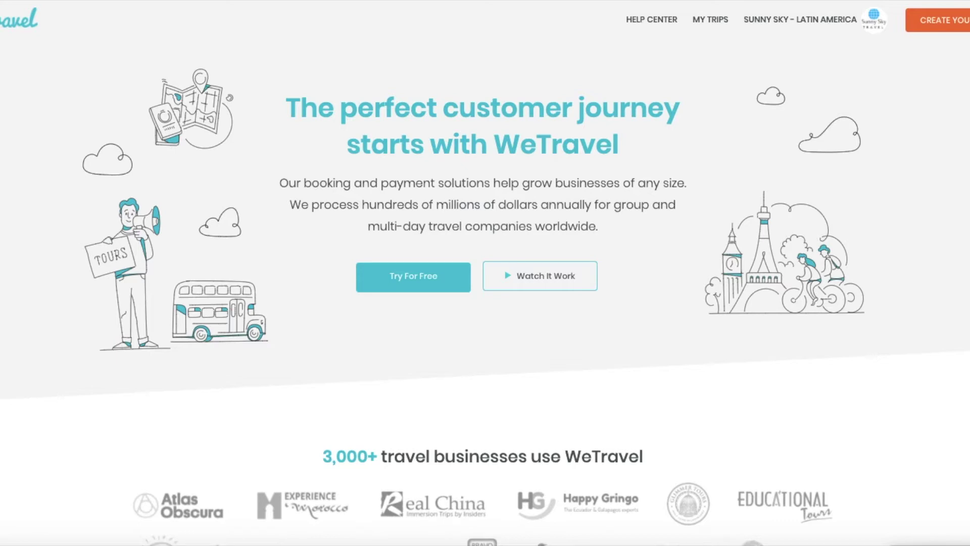
Use CREATE YOUR TRIP at the top right of the homepage to begin a new booking page
left_click(937, 21)
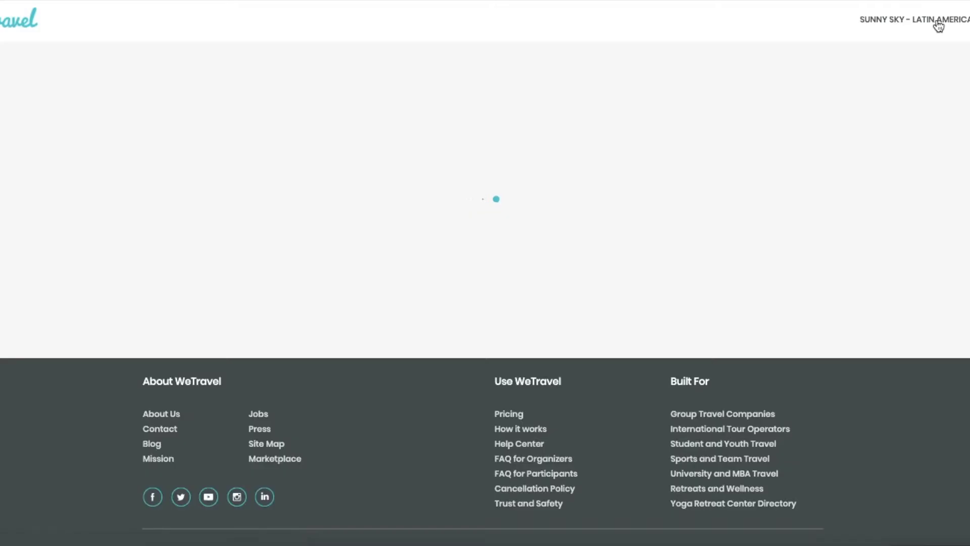
Set the trip destination to Kathmandu, Nepal
type("Katm")
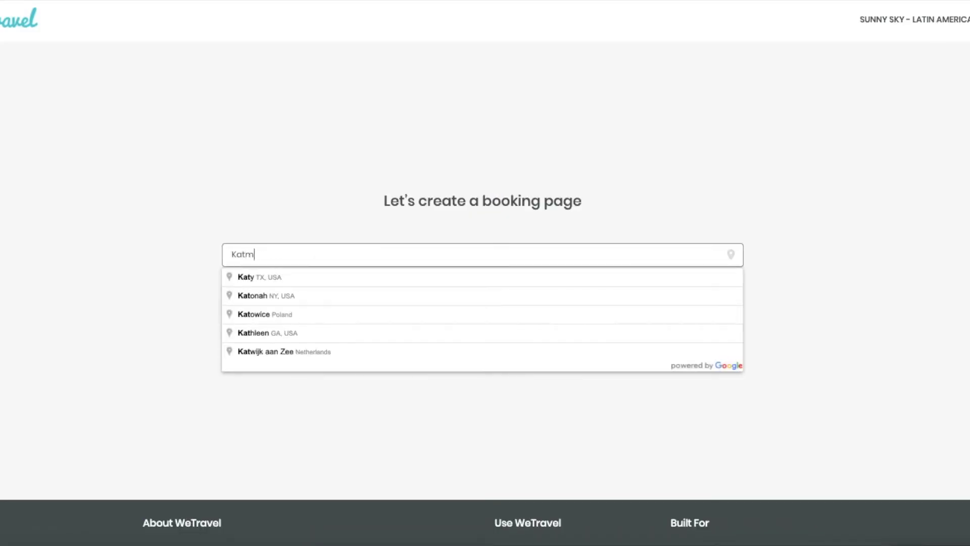
type("mandu")
left_click(518, 277)
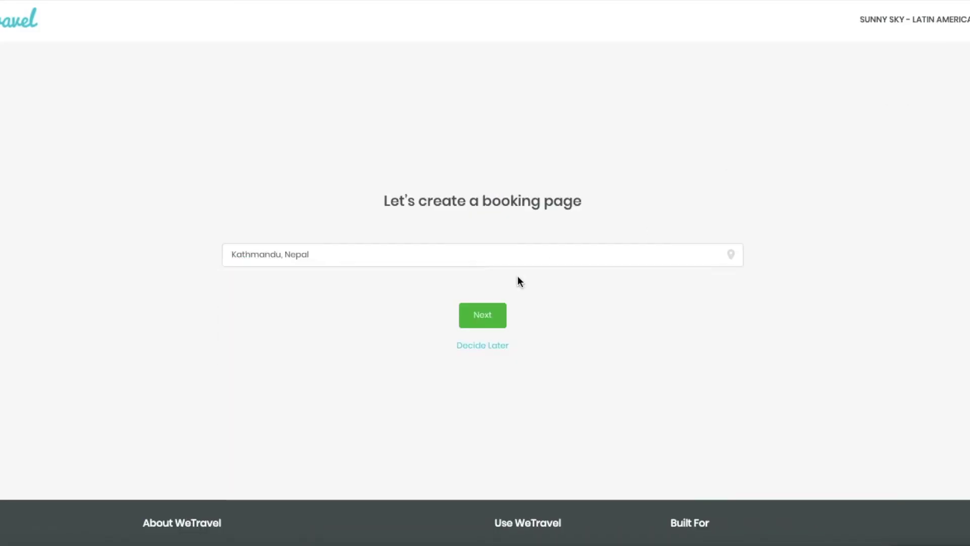
left_click(483, 315)
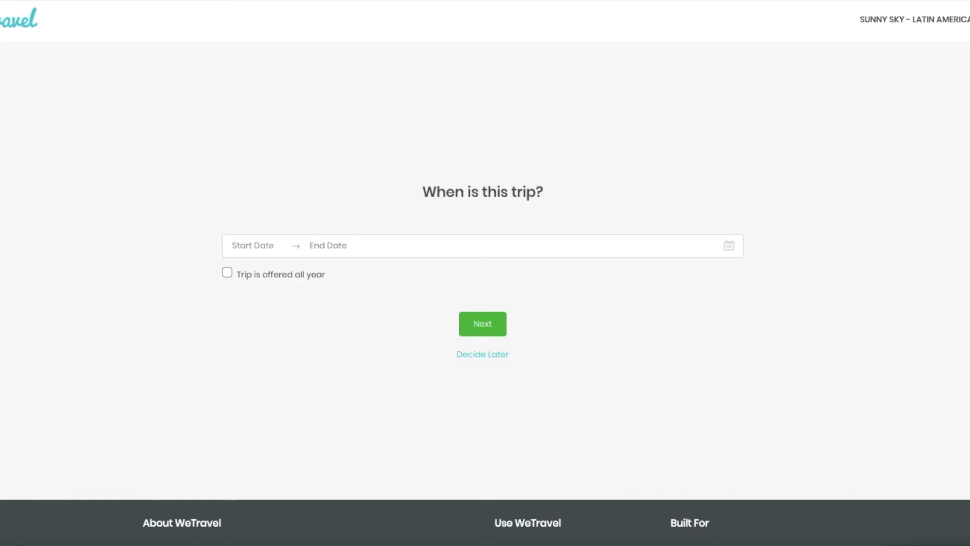
Mark the trip as offered all year and make it Private
left_click(250, 273)
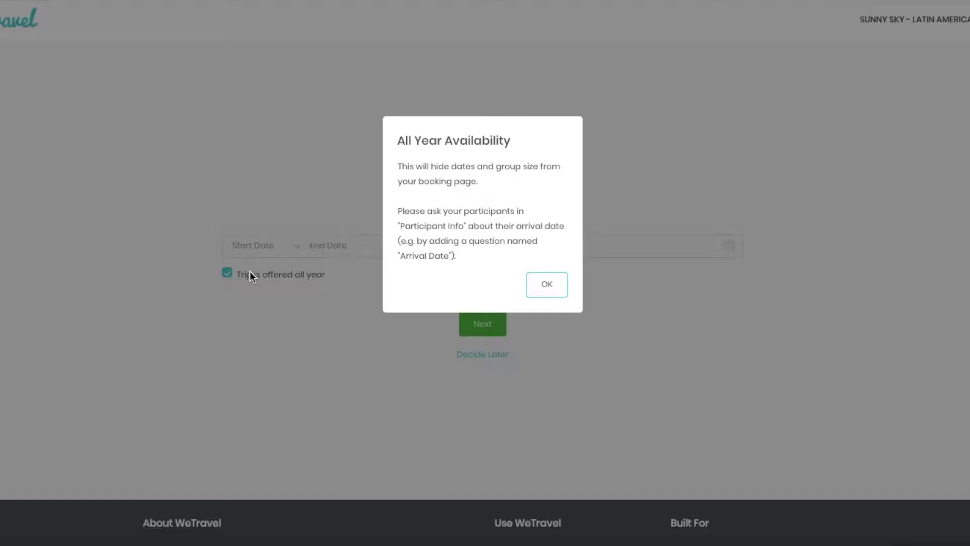
key("Return")
left_click(473, 331)
left_click(351, 272)
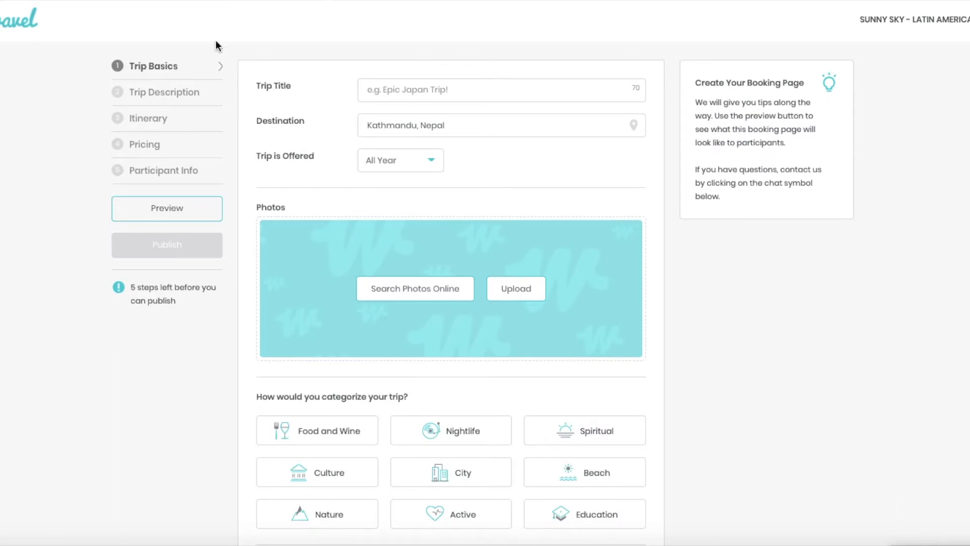
left_click(179, 101)
left_click(166, 122)
left_click(157, 148)
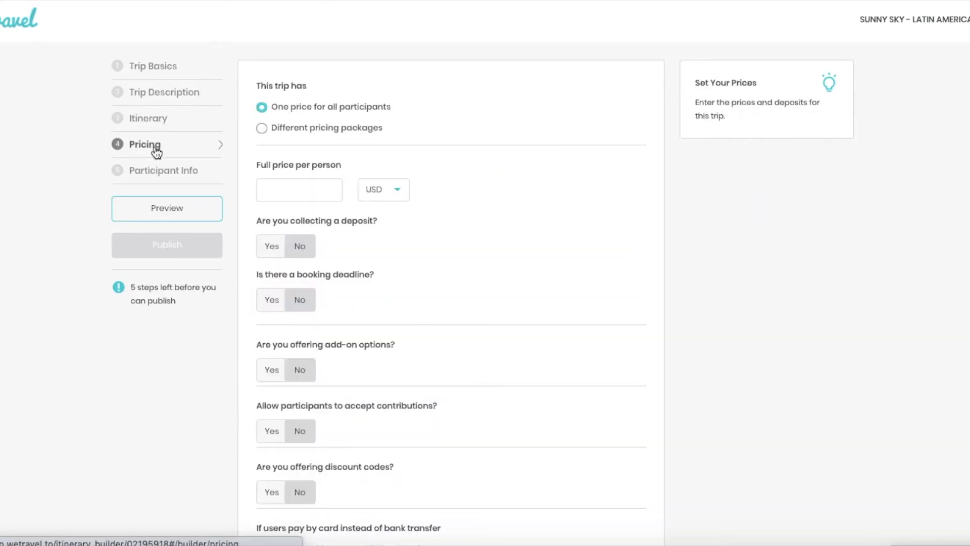
left_click(157, 169)
left_click(173, 72)
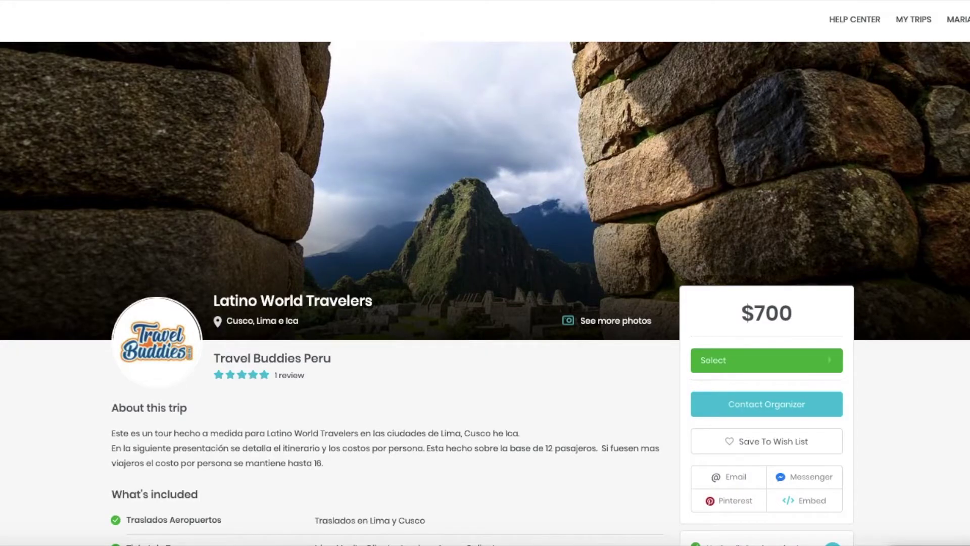
scroll(675, 295, "down", 10)
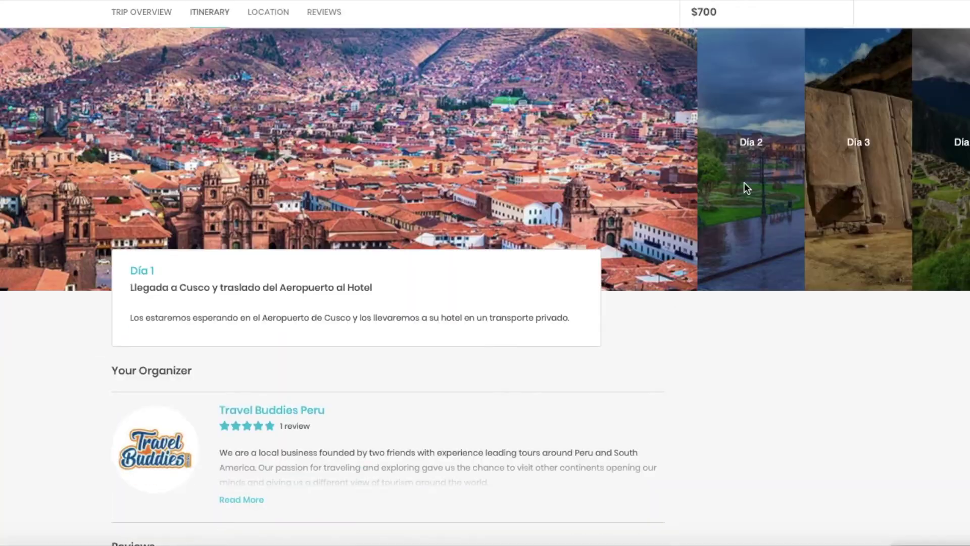
left_click(744, 184)
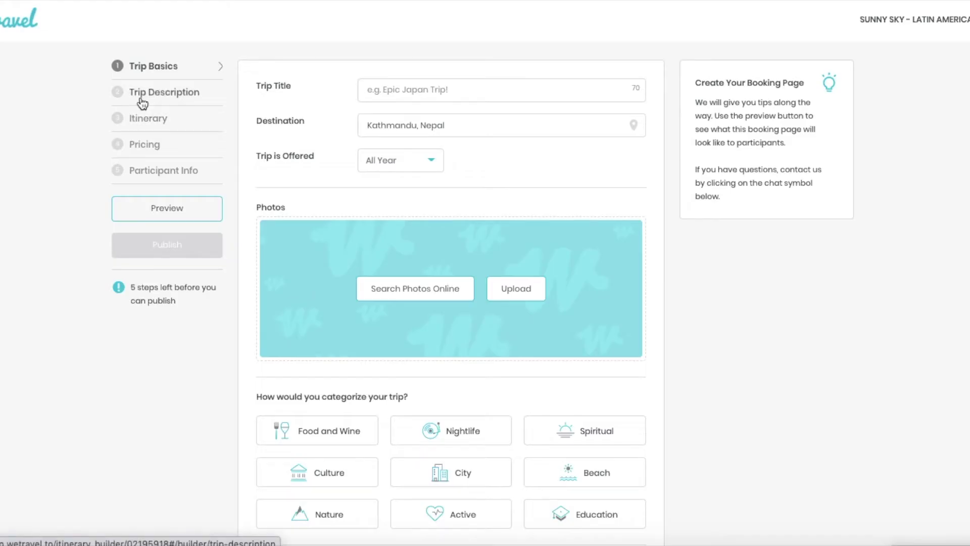
left_click(144, 93)
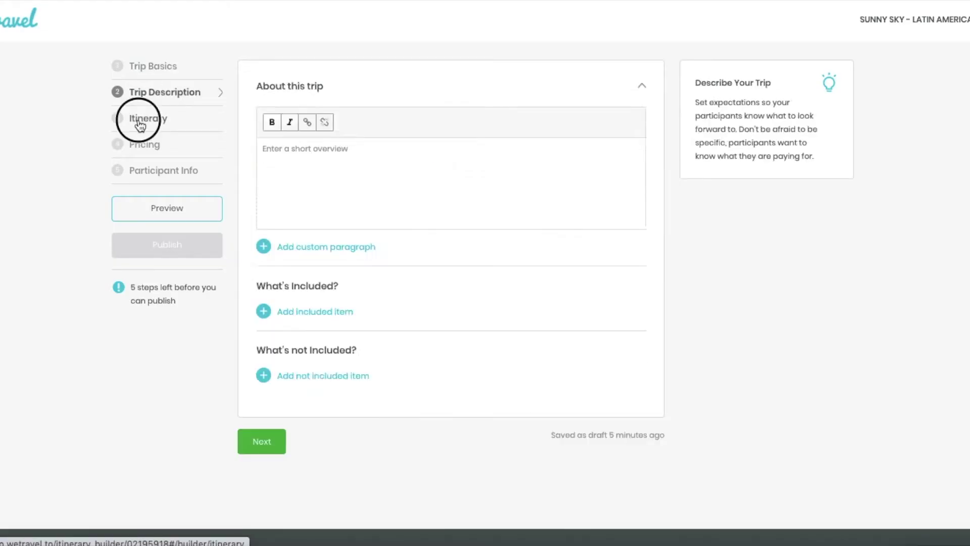
left_click(140, 122)
left_click(136, 144)
left_click(141, 168)
left_click(154, 66)
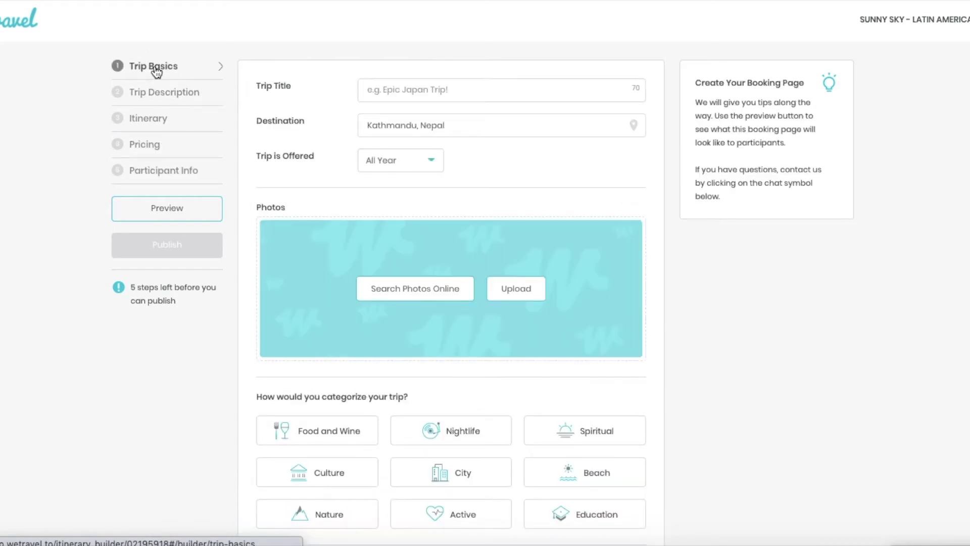
Title the trip 'Katmandu Trek 3 days/2nights' and upload a cover photo
left_click(396, 90)
type("K")
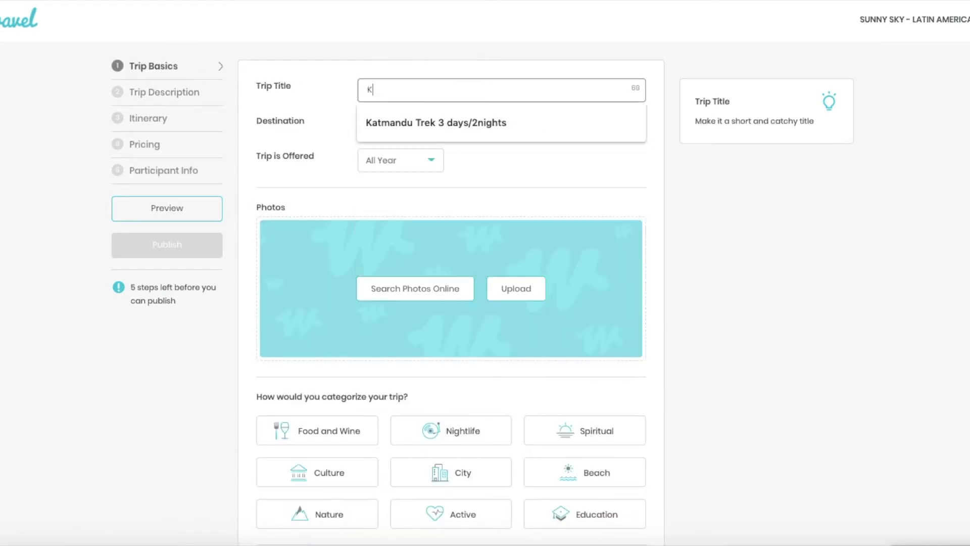
type("atmandu")
key("Down")
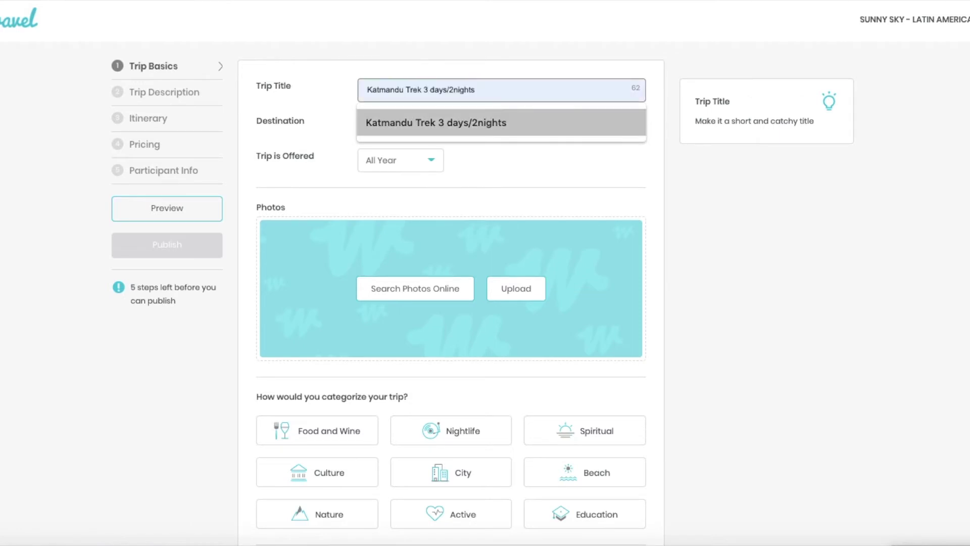
key("Return")
left_click(507, 296)
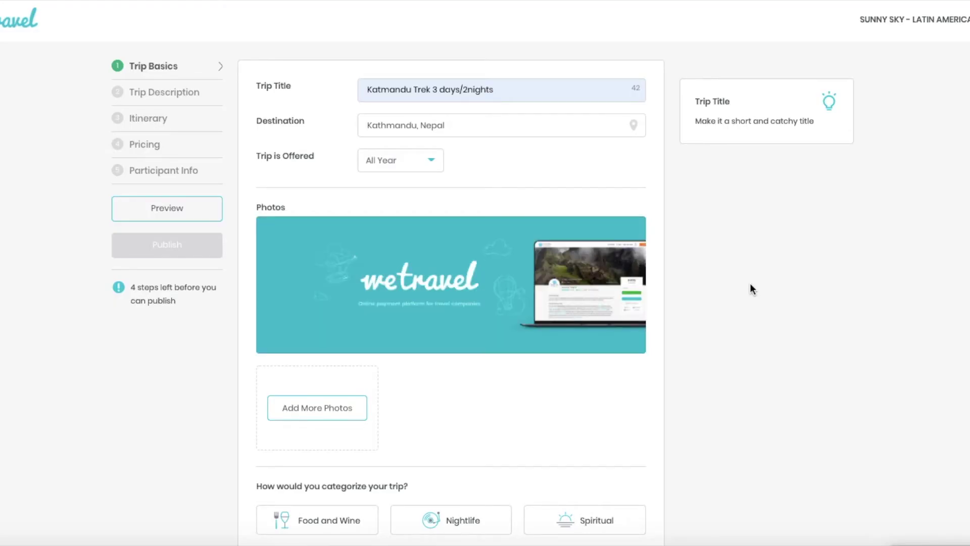
left_click(130, 101)
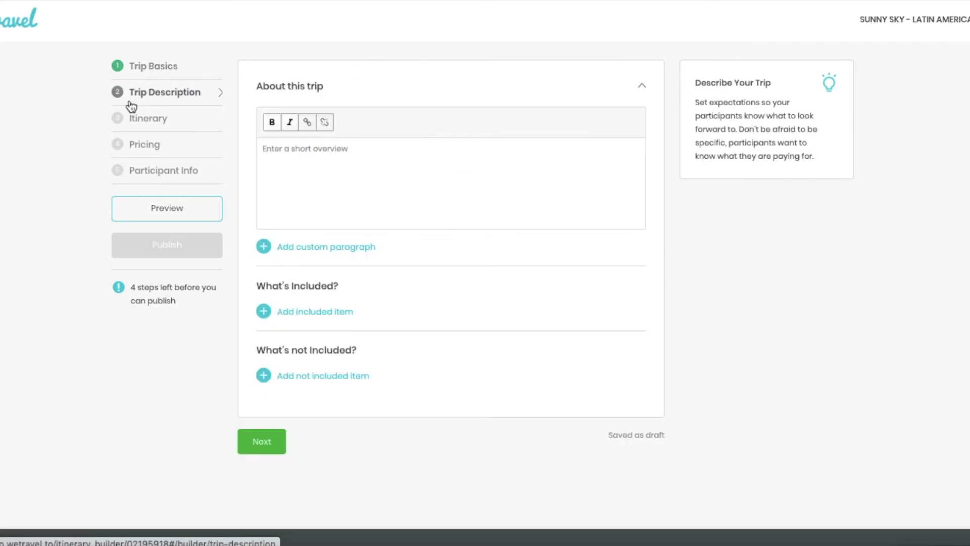
Enter a placeholder '.' trip overview and choose not to include an itinerary
left_click(298, 173)
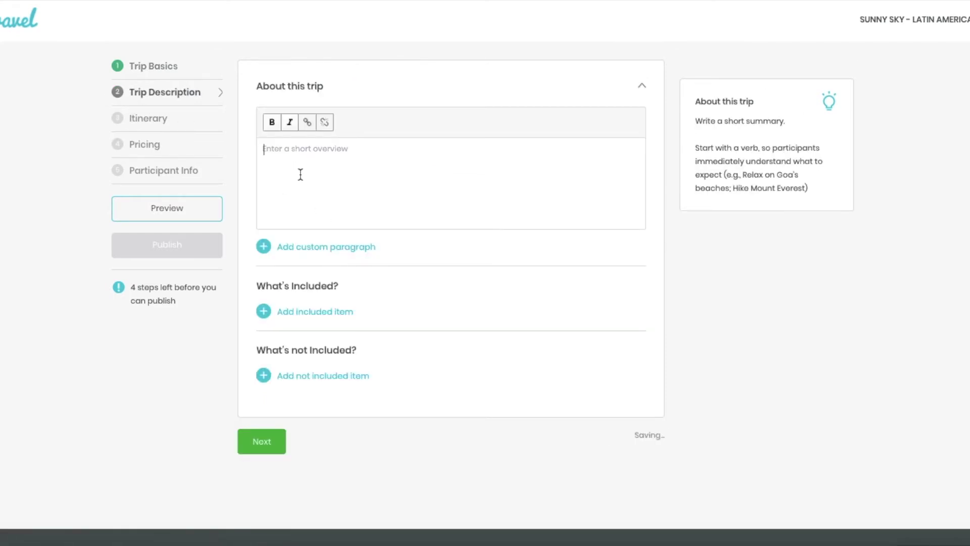
type(".")
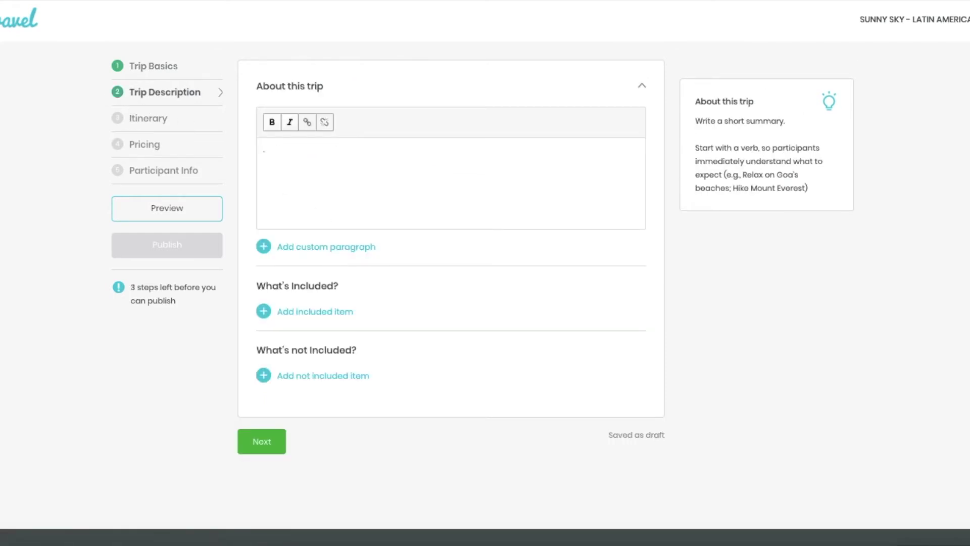
left_click(150, 119)
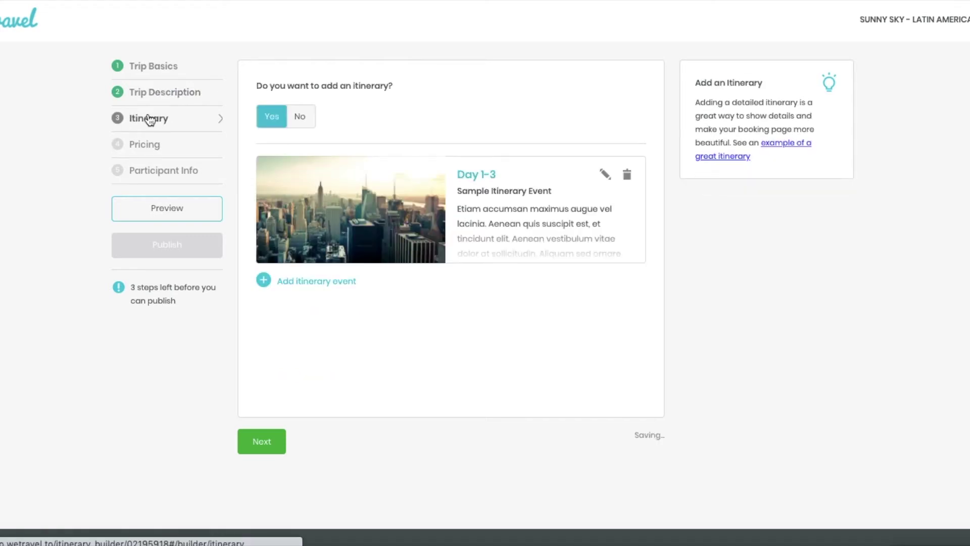
left_click(300, 118)
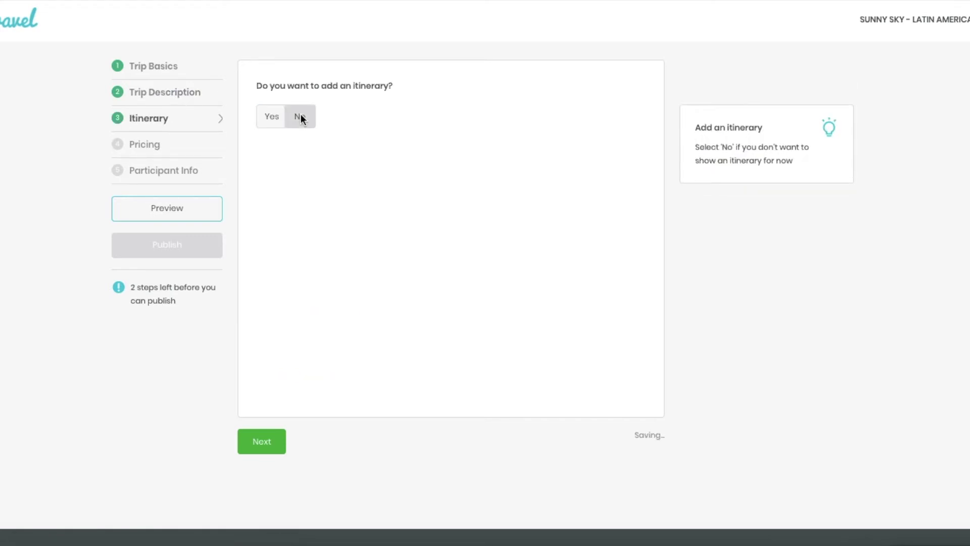
left_click(184, 151)
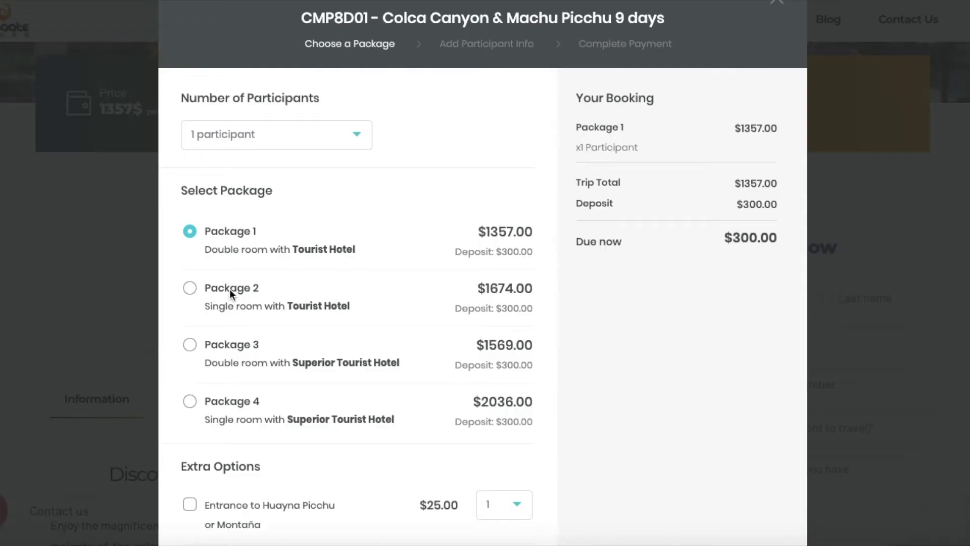
Switch the sample booking form's package choice to Package 3
left_click(189, 289)
left_click(190, 346)
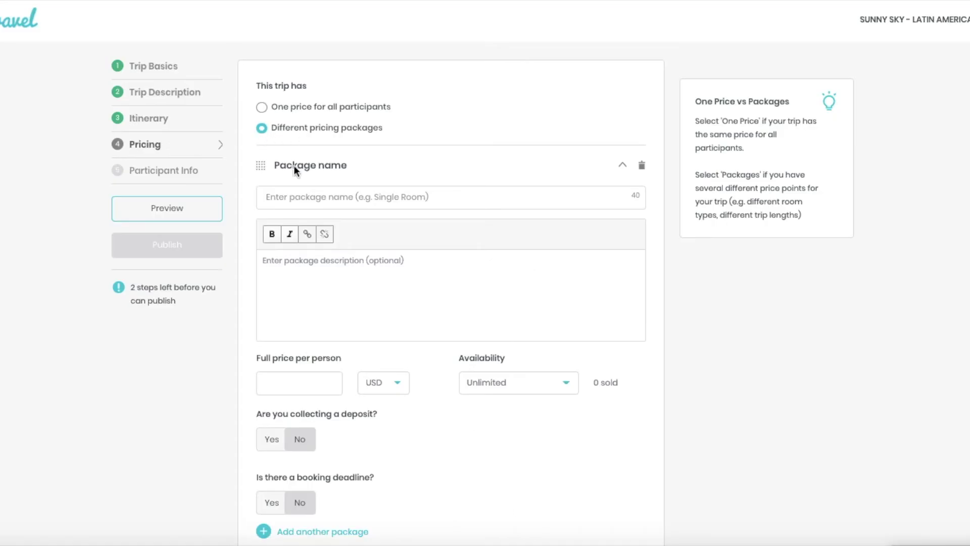
scroll(294, 167, "down", 3)
scroll(333, 244, "up", 3)
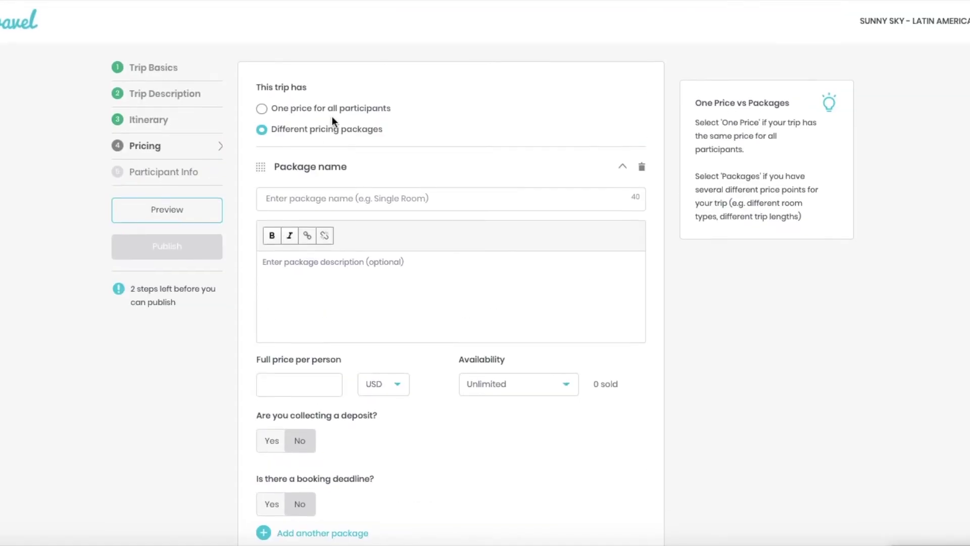
Charge one price of 1000 USD per participant with a 300 deposit, and enable discount codes
left_click(279, 107)
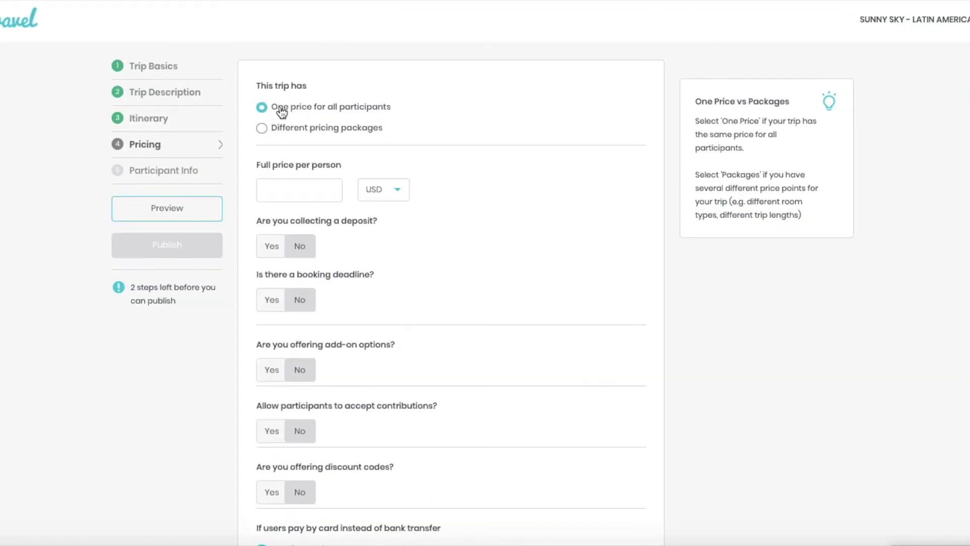
left_click(277, 187)
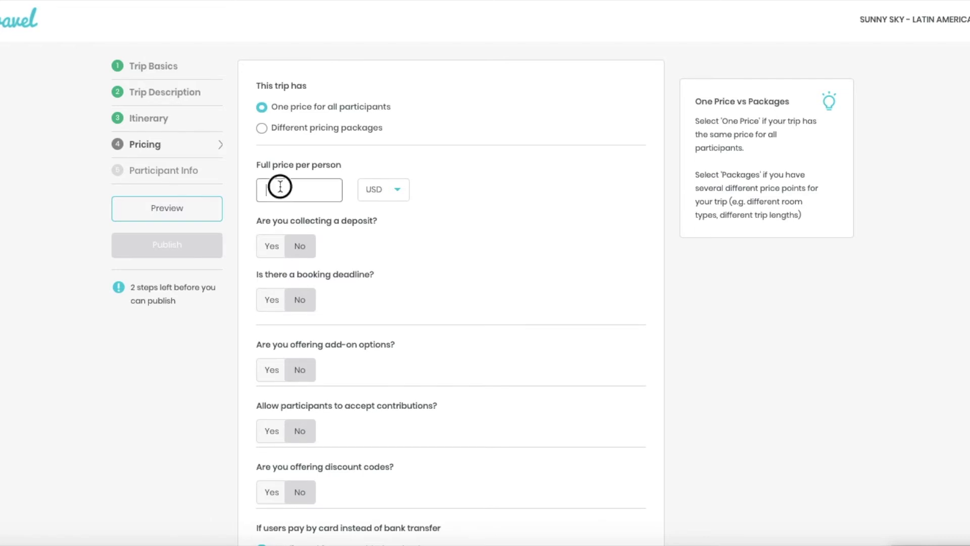
type("1000")
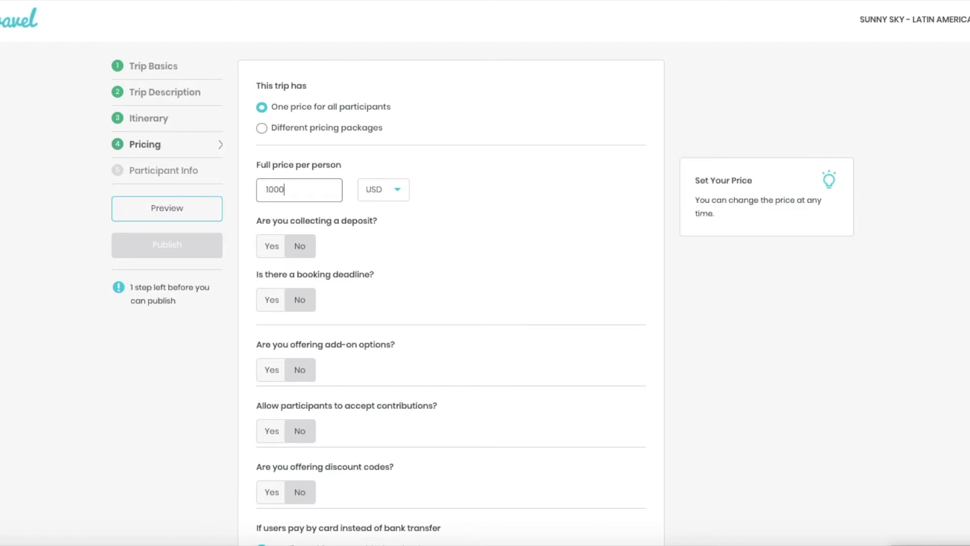
left_click(272, 246)
left_click(460, 245)
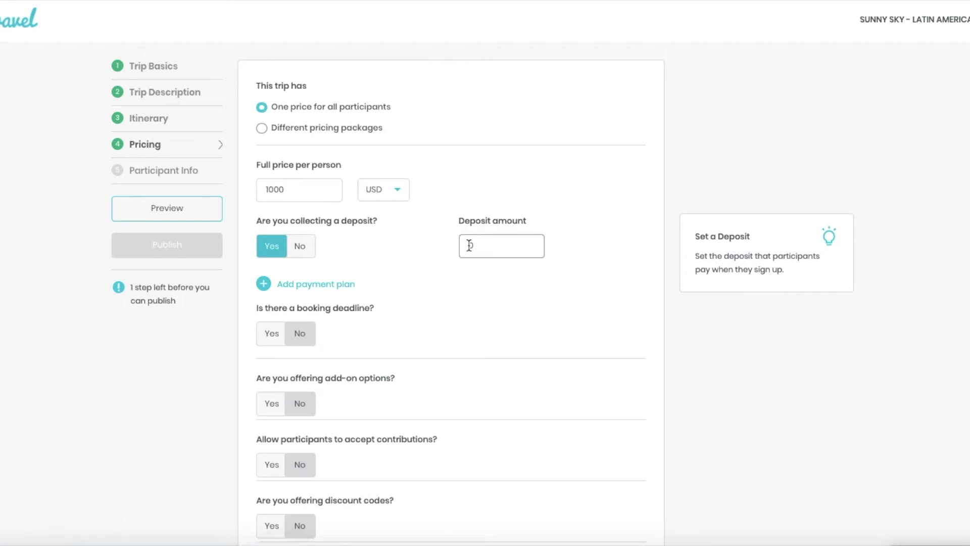
type("300")
scroll(282, 463, "down", 5)
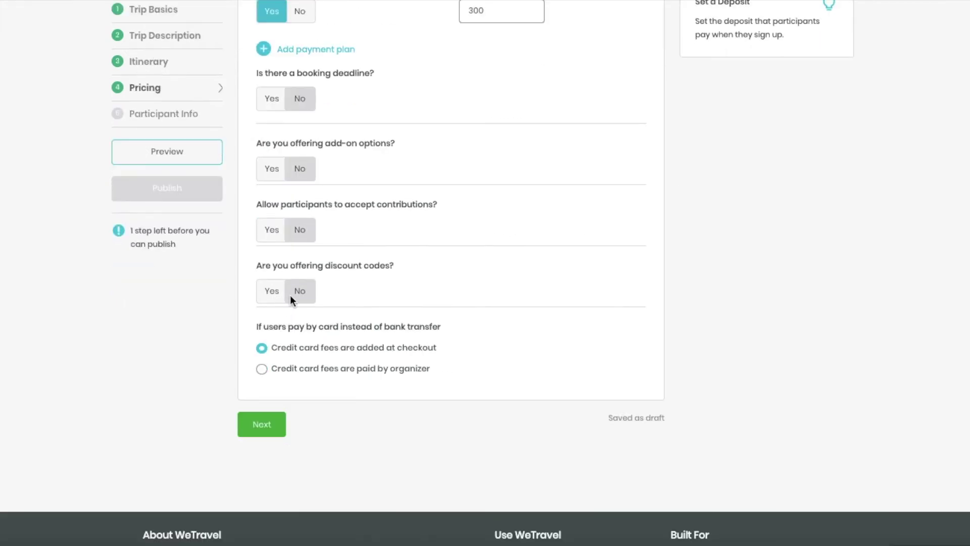
left_click(271, 300)
left_click(303, 296)
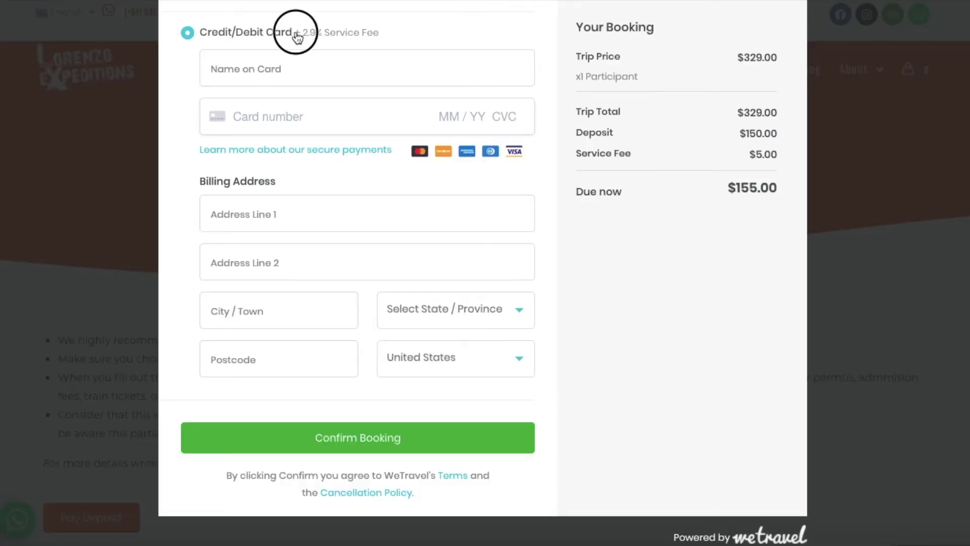
left_click_drag(294, 32, 390, 27)
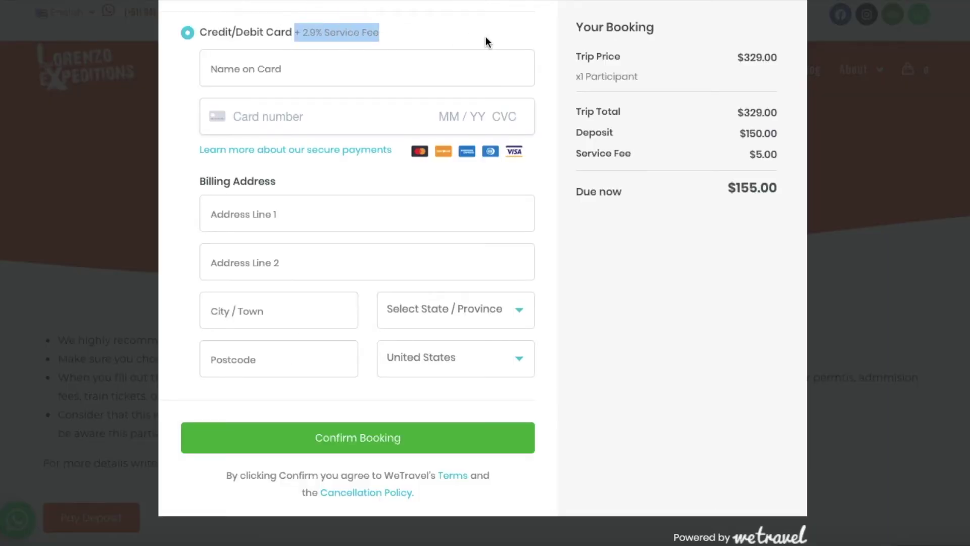
left_click(570, 151)
left_click(780, 160)
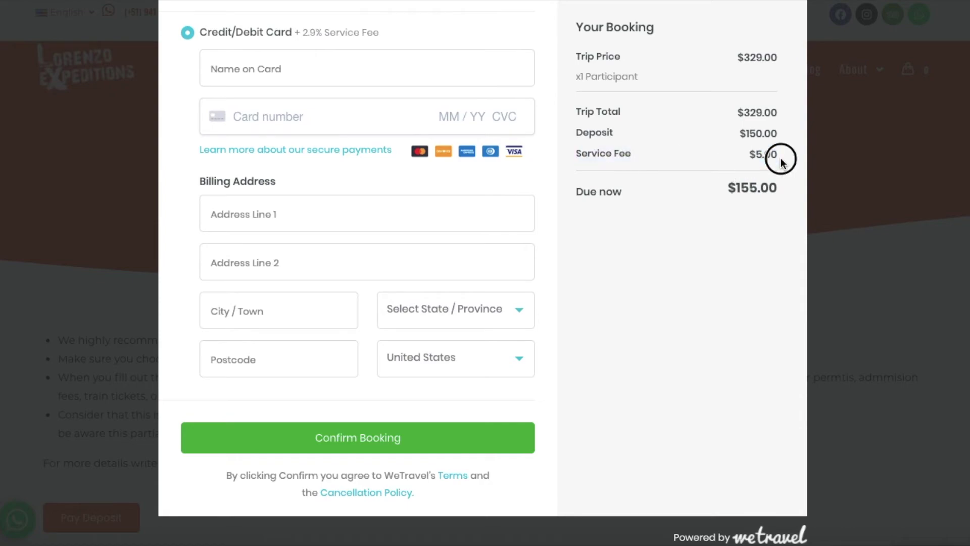
triple_click(780, 160)
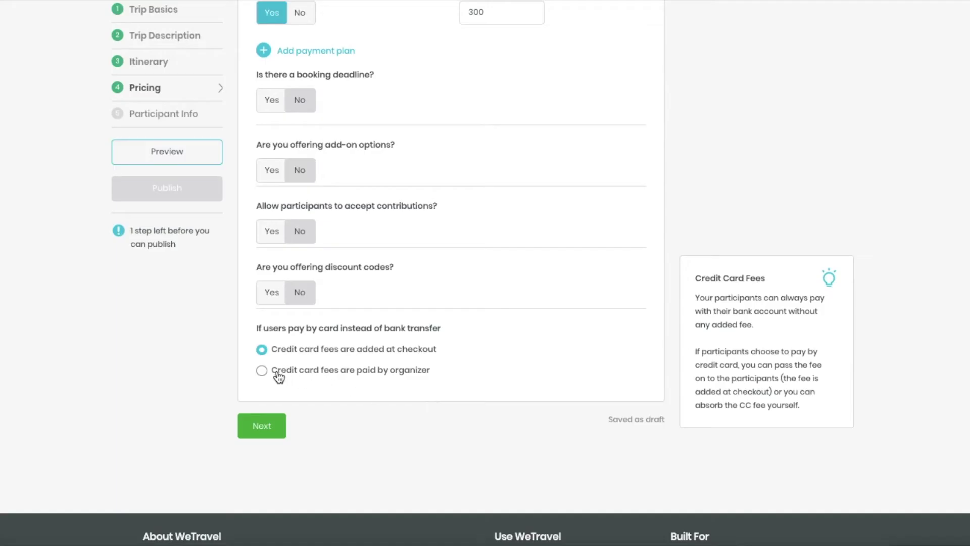
left_click(278, 373)
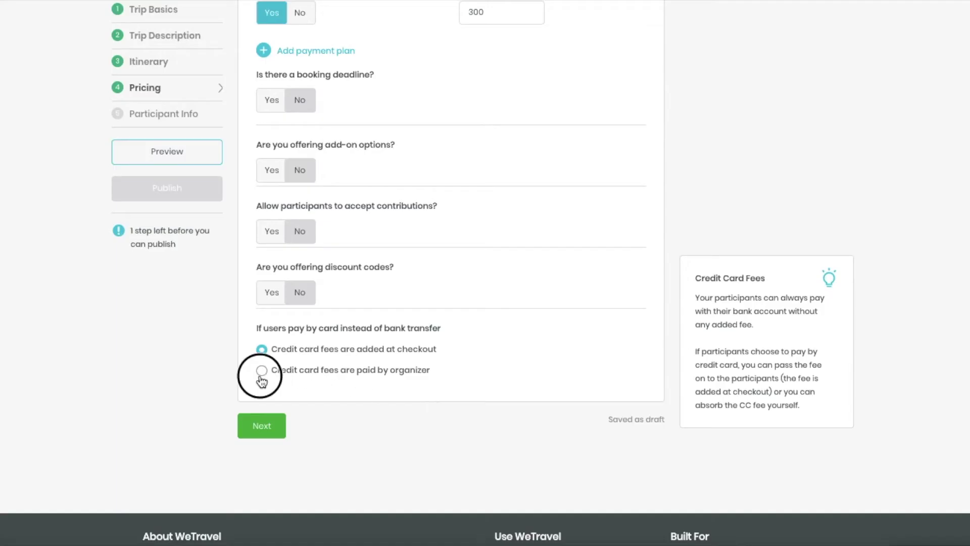
Go to Participant Info and make the participant list visible to Only Me
left_click(265, 434)
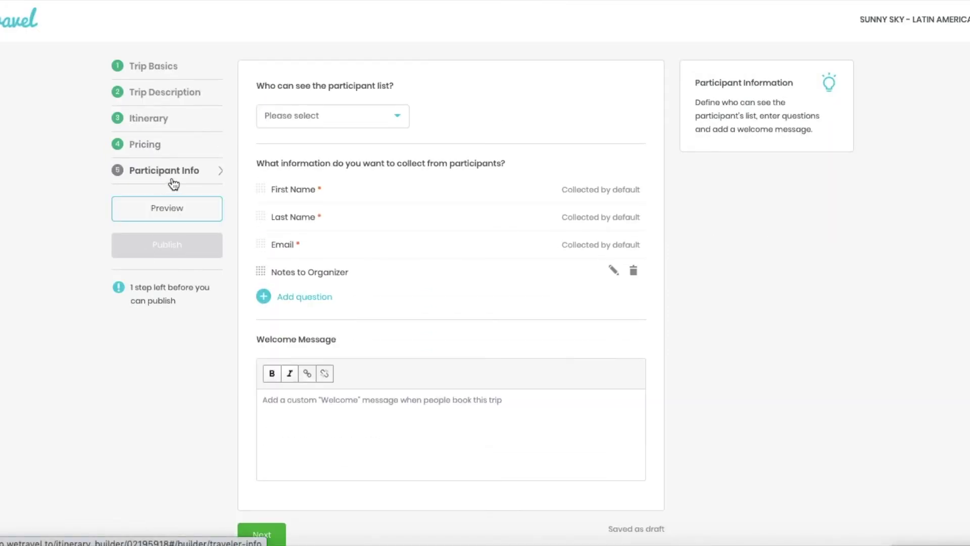
left_click(293, 113)
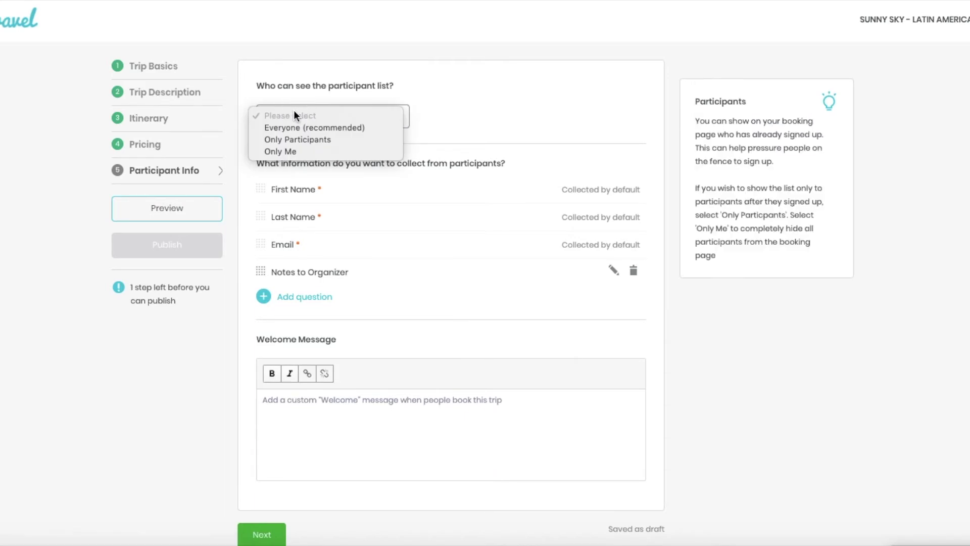
left_click(283, 150)
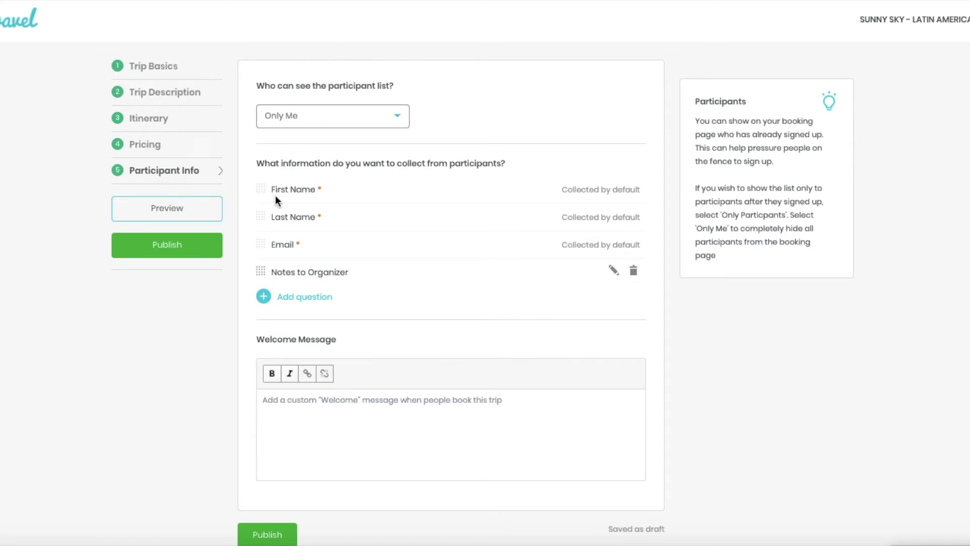
Add a required Date question for the date of trip
left_click(277, 244)
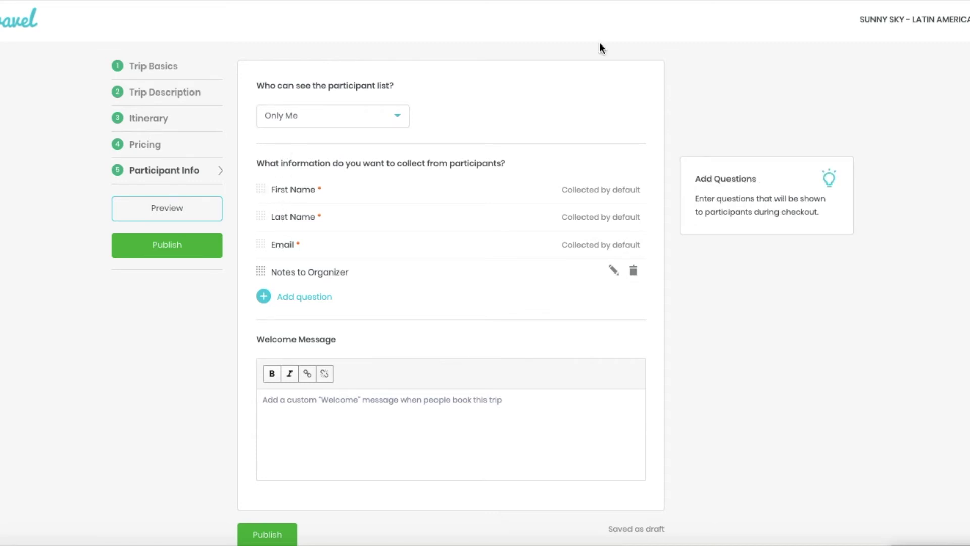
left_click(309, 300)
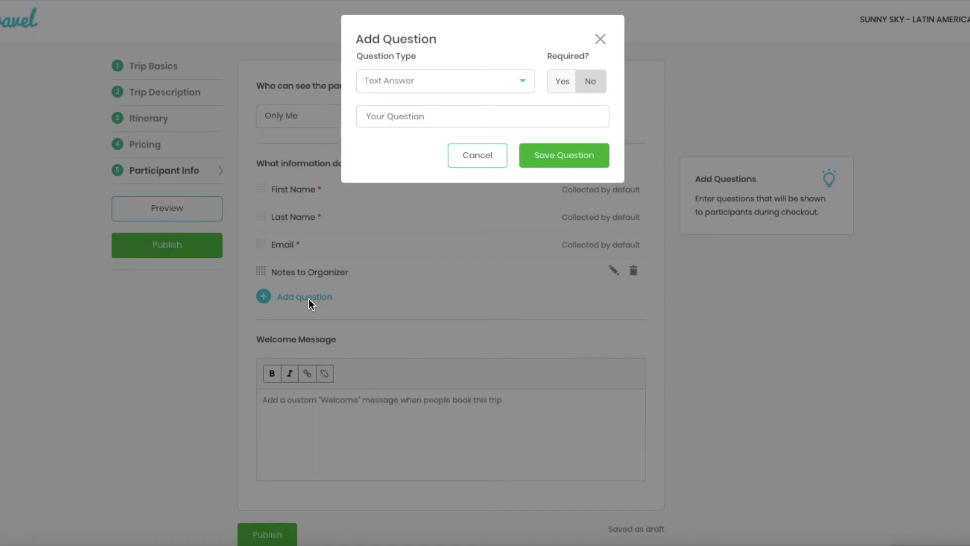
left_click(458, 85)
left_click(437, 117)
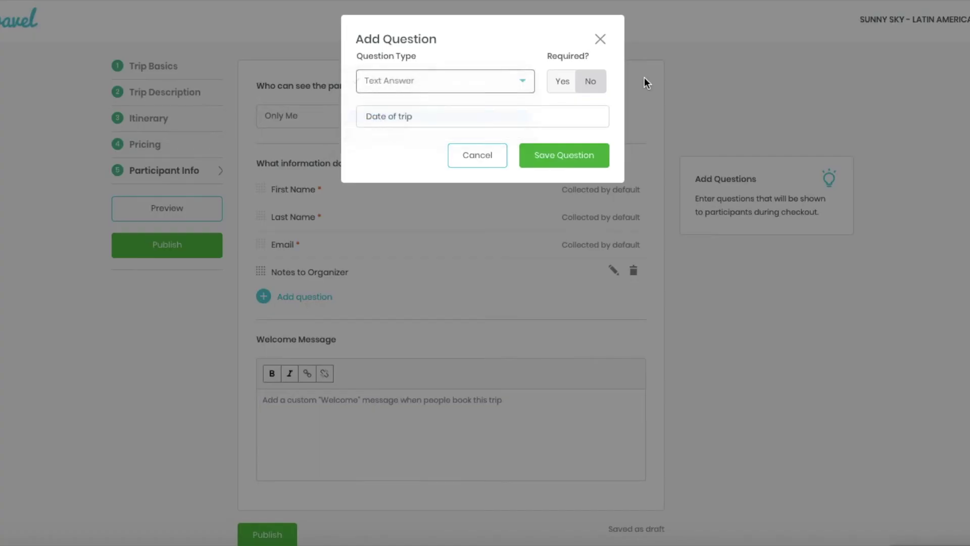
left_click(566, 83)
left_click(553, 158)
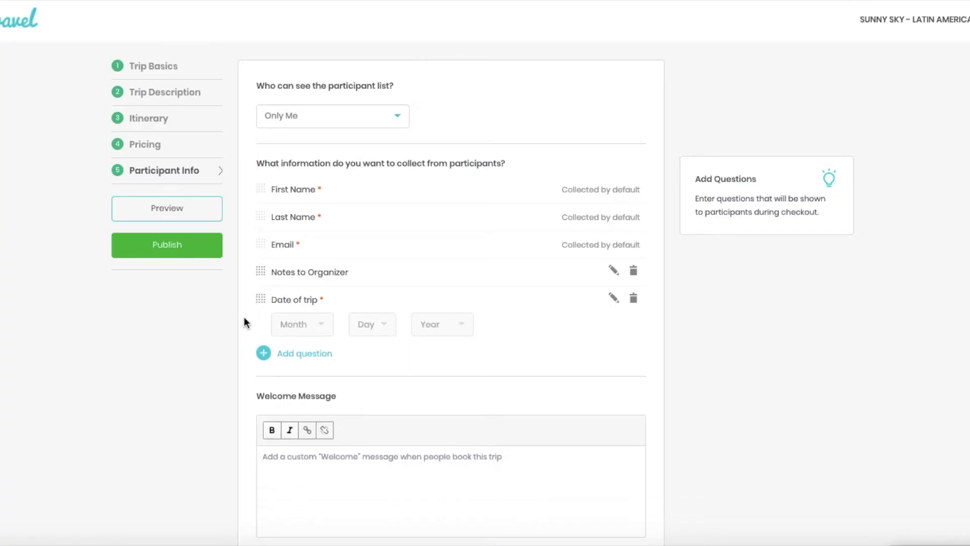
Add a 'Passport Number' participant question
left_click(297, 352)
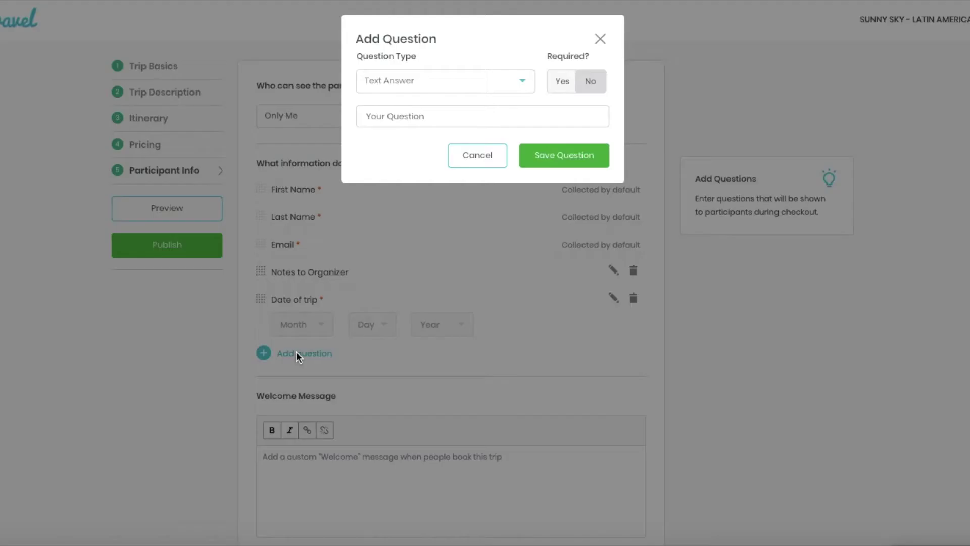
left_click(409, 117)
type("Passport Number")
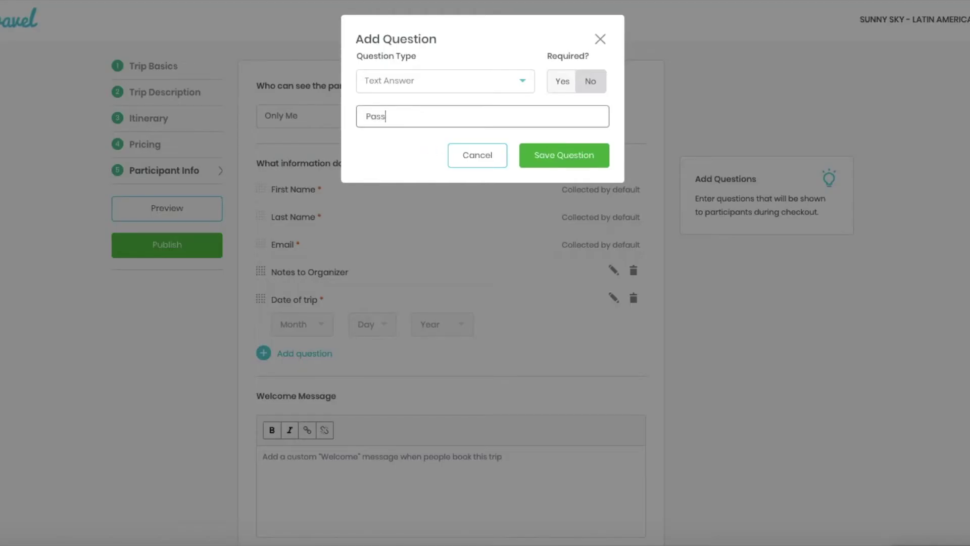
left_click(549, 155)
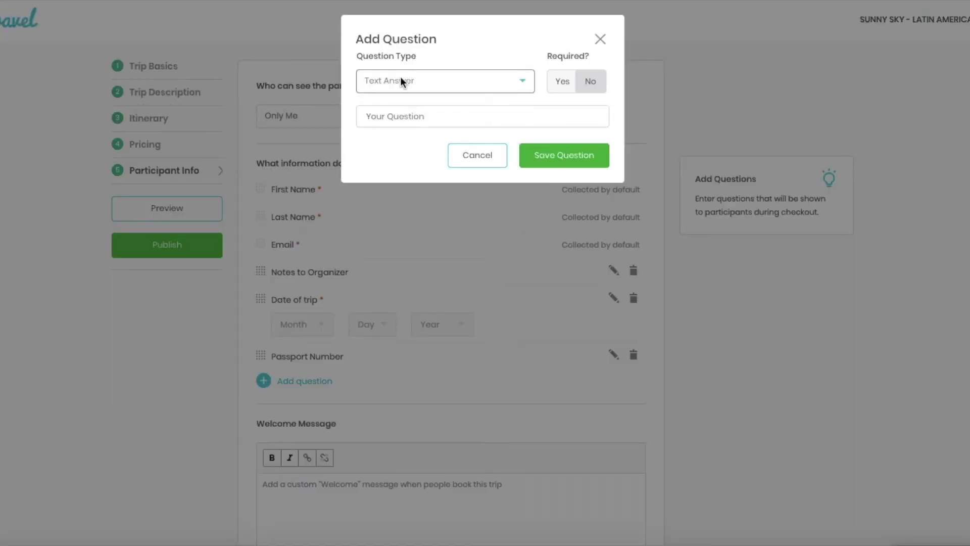
Add a required Checkboxes terms question with the pasted link and answer 'I have read and accept terms and conditions'
left_click(400, 76)
left_click(384, 96)
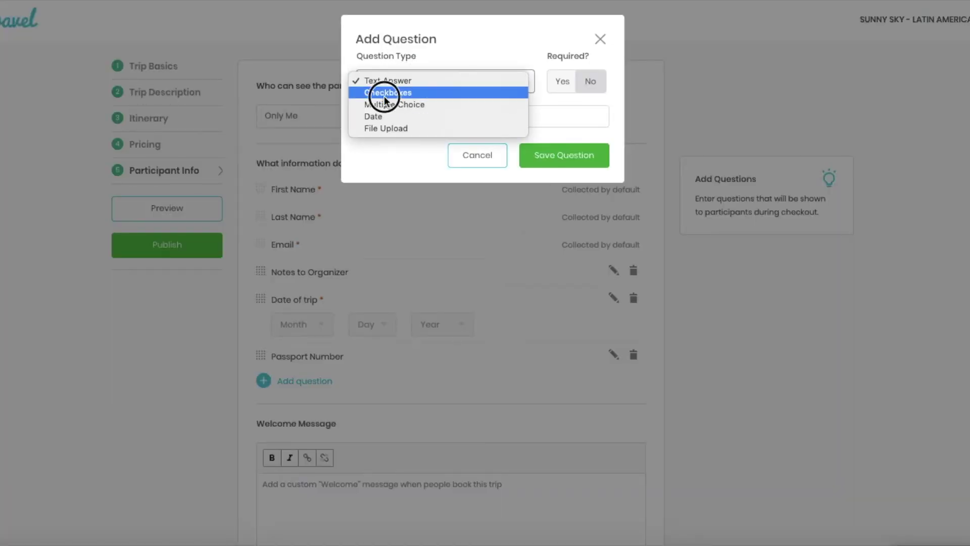
left_click(384, 96)
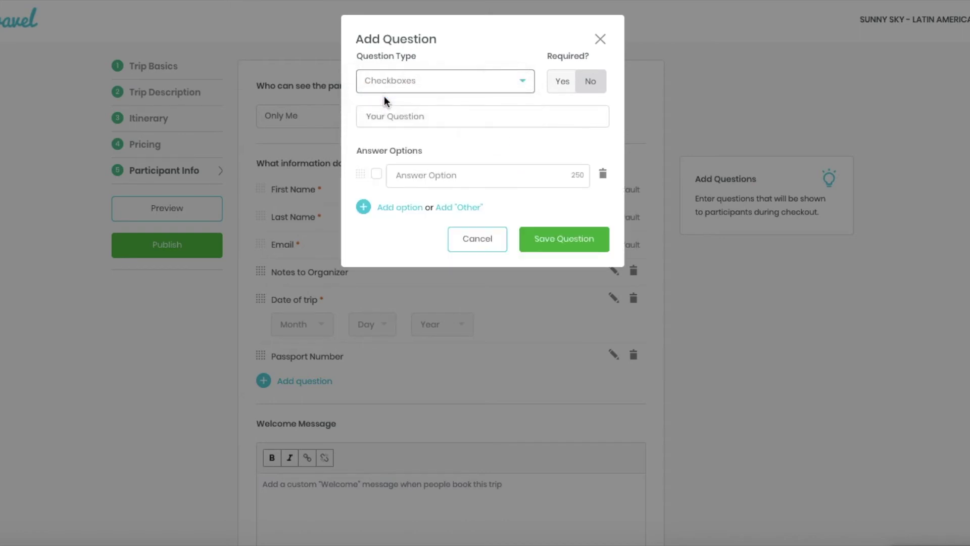
left_click(562, 84)
left_click(491, 114)
type("Te")
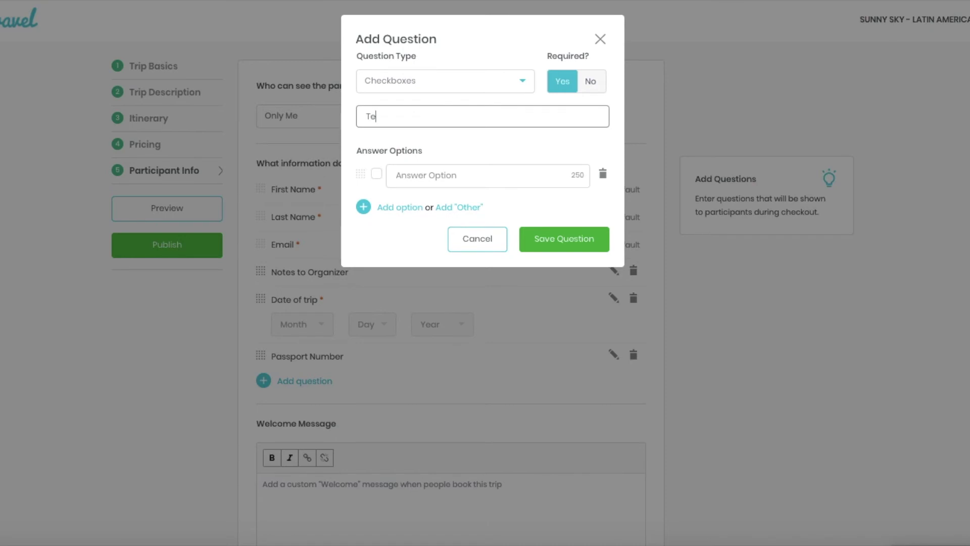
type("rms and conditions:")
type("https://termly.io/products/tl/terms-and-conditions")
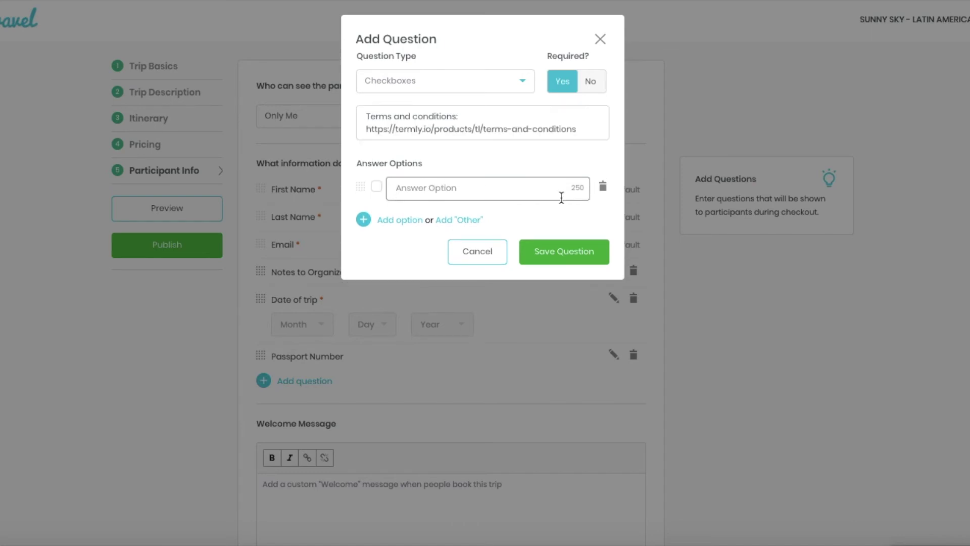
left_click(562, 198)
type("I have read and accept ")
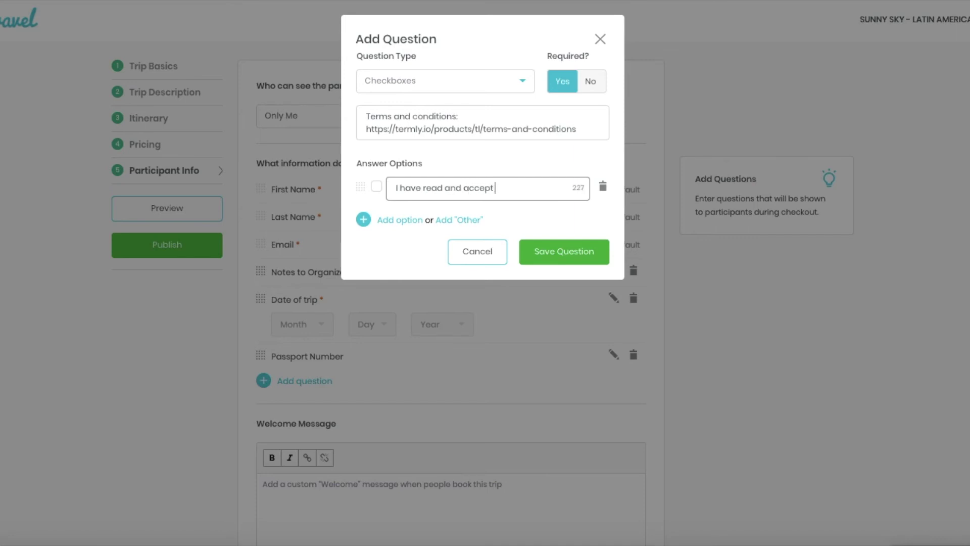
type("terms and conditions")
left_click(548, 241)
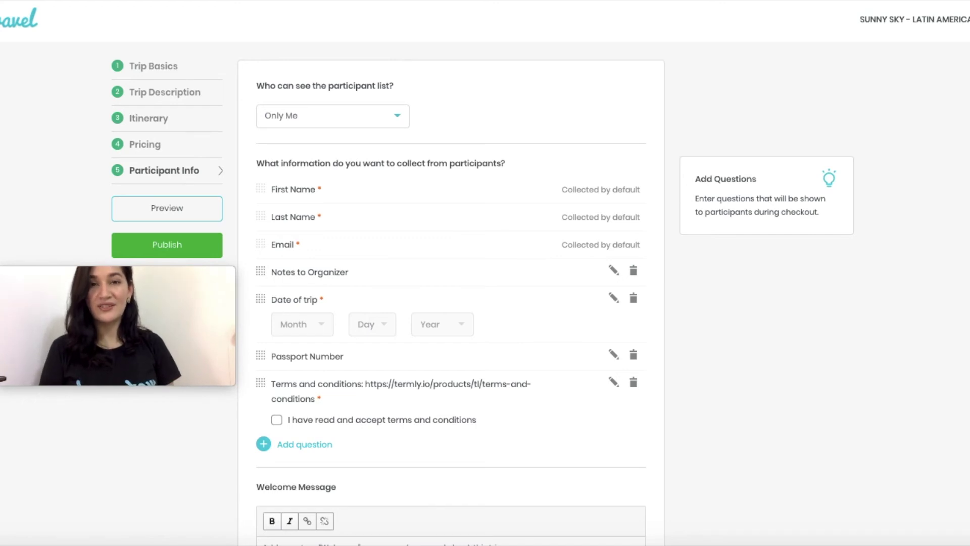
left_click(264, 281)
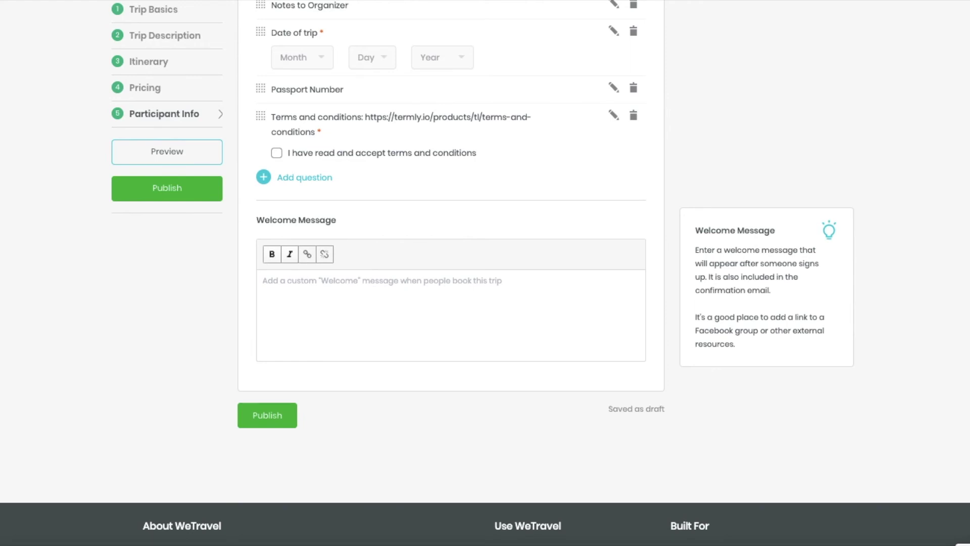
Write the thank-you, 'Looking forward to seeing you soon!' and team sign-off welcome lines, then publish
type("Thank you for choosing Maria expeditions!")
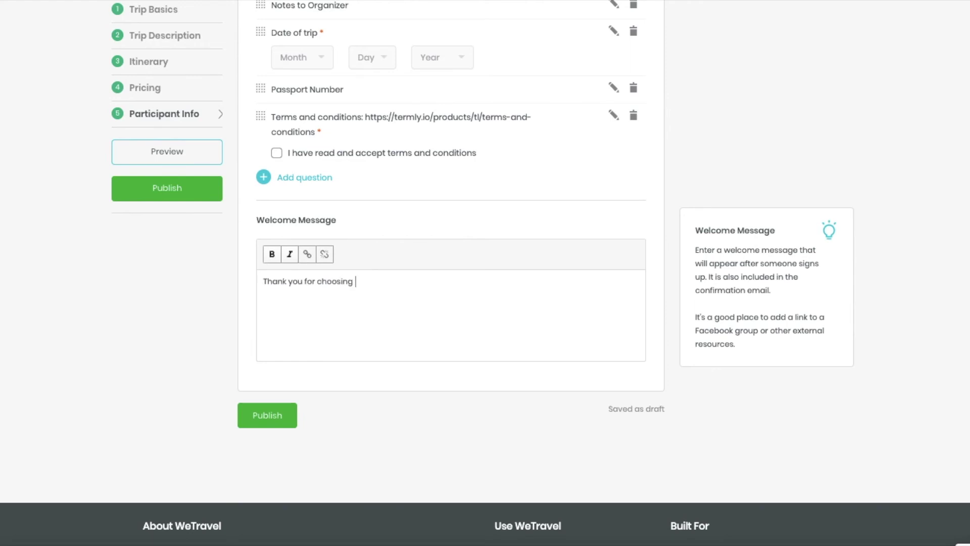
key("Return")
type("Looking forward to seeing you ")
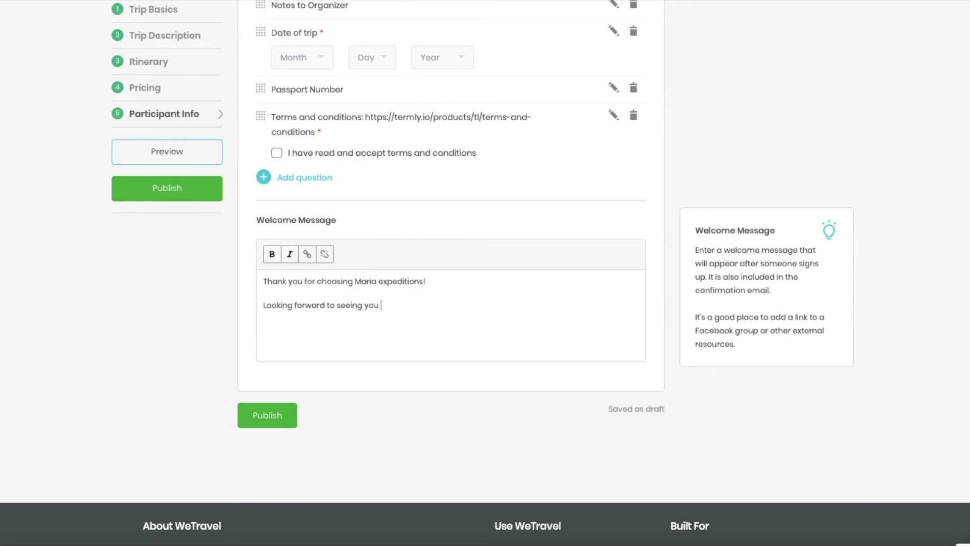
type("soon!")
key("Return")
type("The Maria Expeditions team")
key("BackSpace")
key("BackSpace")
type("eam")
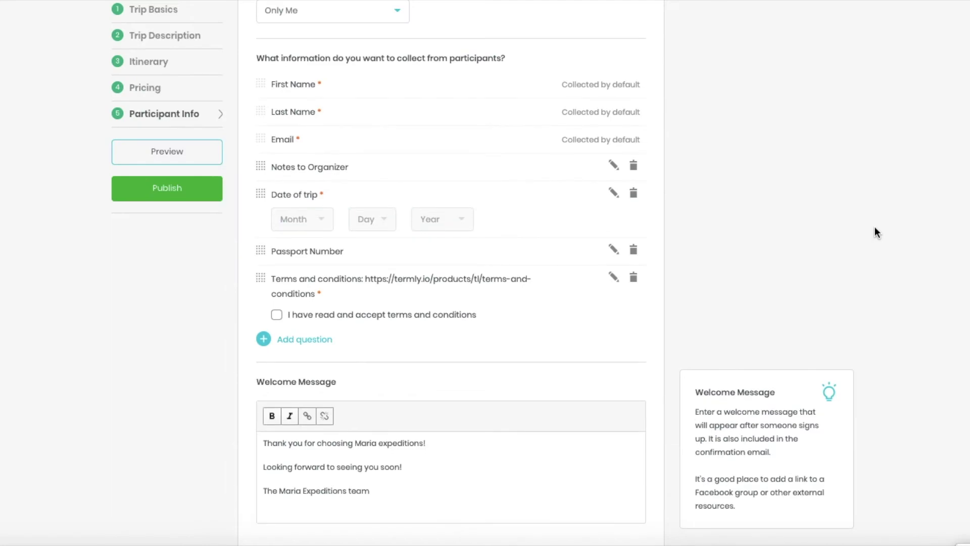
scroll(875, 227, "down", 5)
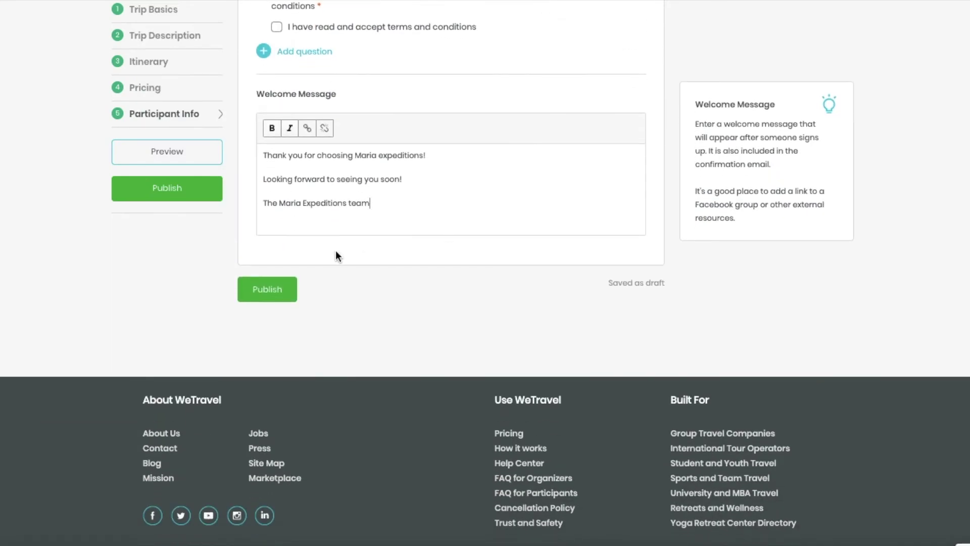
left_click(262, 292)
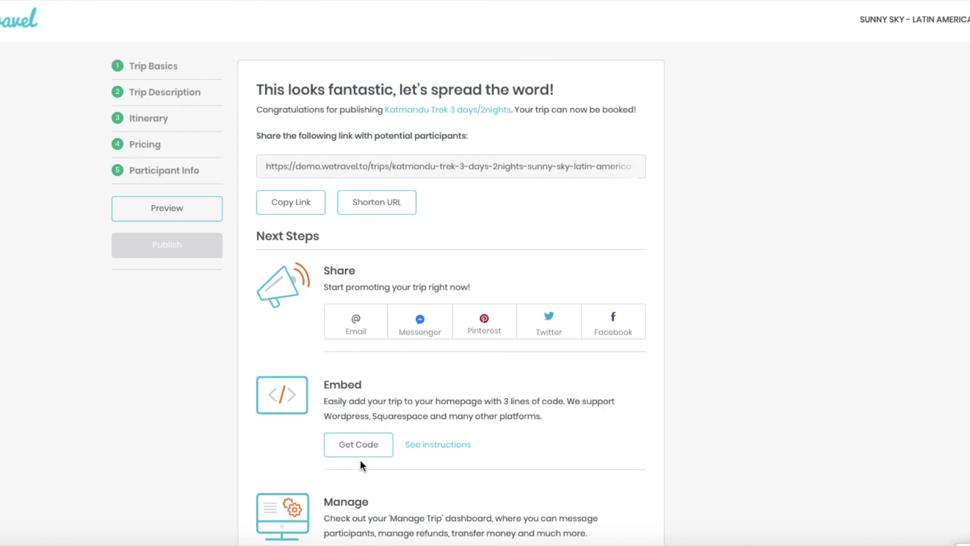
Get the embed code for an olive 'Pay Now' booking button and copy its HTML
left_click(348, 451)
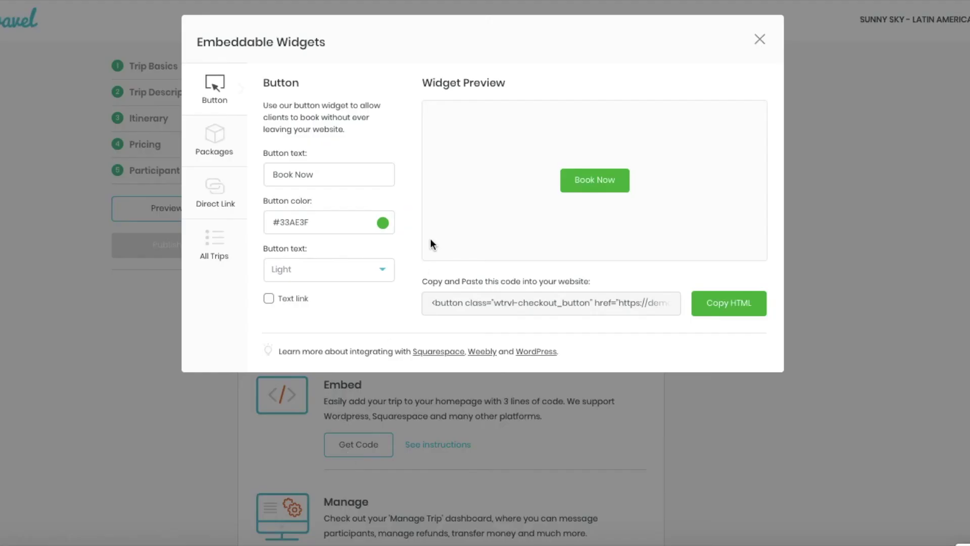
left_click(383, 225)
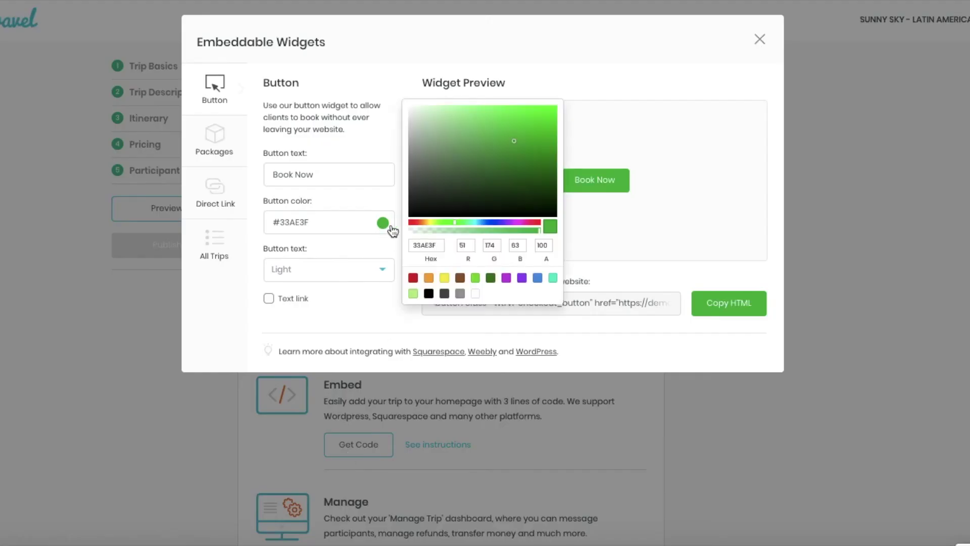
left_click(430, 222)
left_click(610, 149)
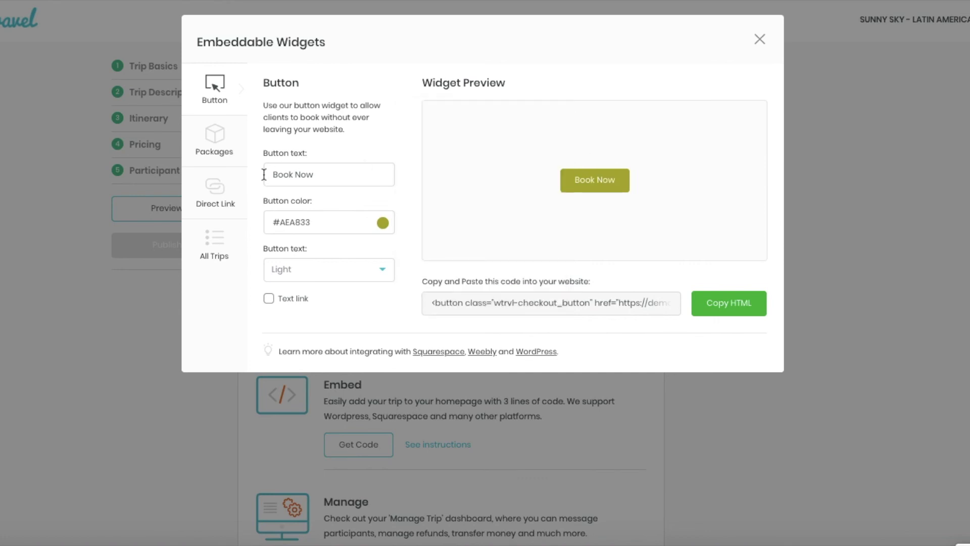
left_click_drag(290, 175, 262, 174)
type("Pay")
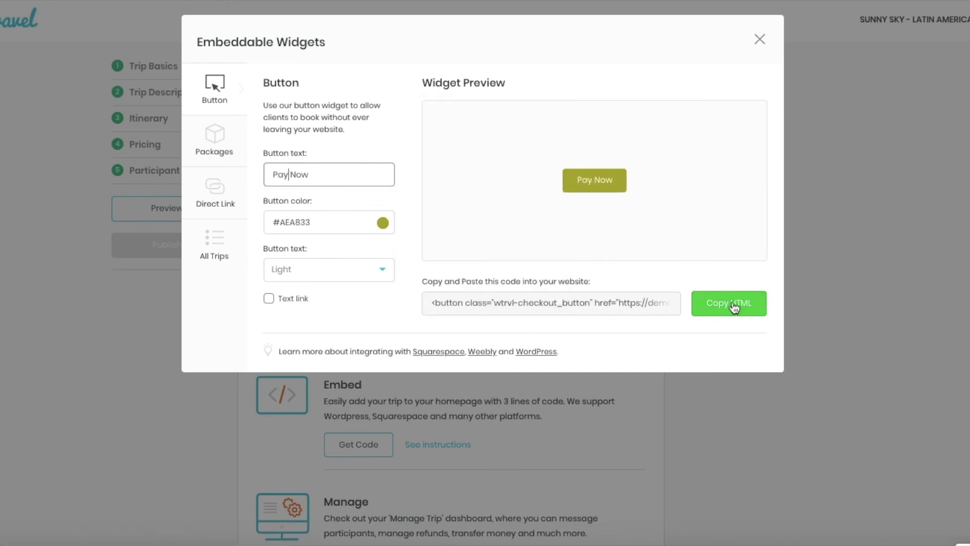
left_click(734, 305)
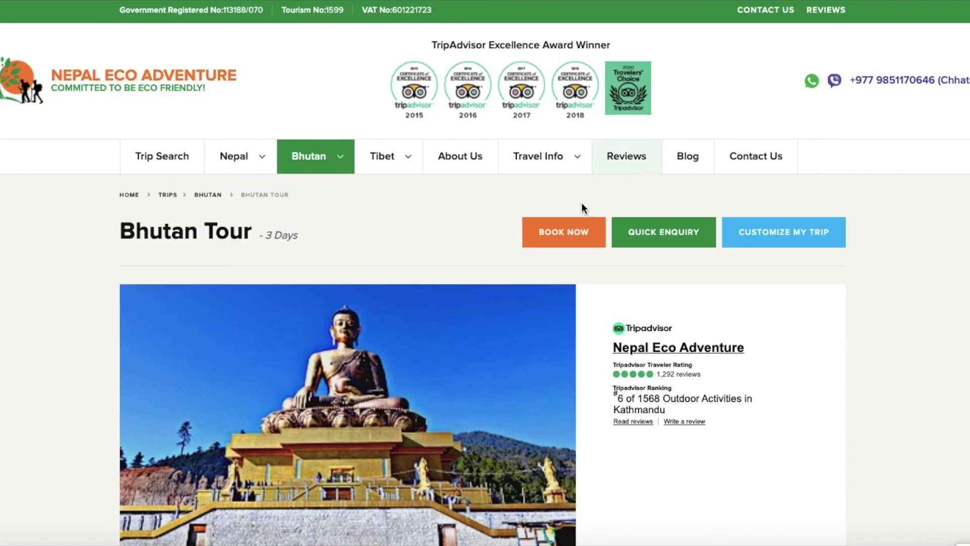
left_click(565, 225)
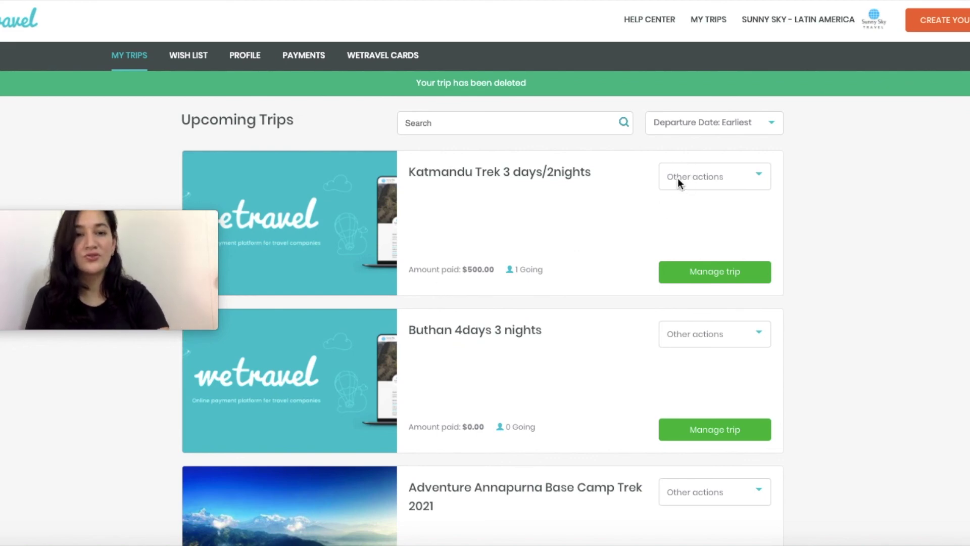
Copy the Katmandu trek and retitle the copy 'Cusco Magico 3d'
left_click(710, 180)
left_click(697, 198)
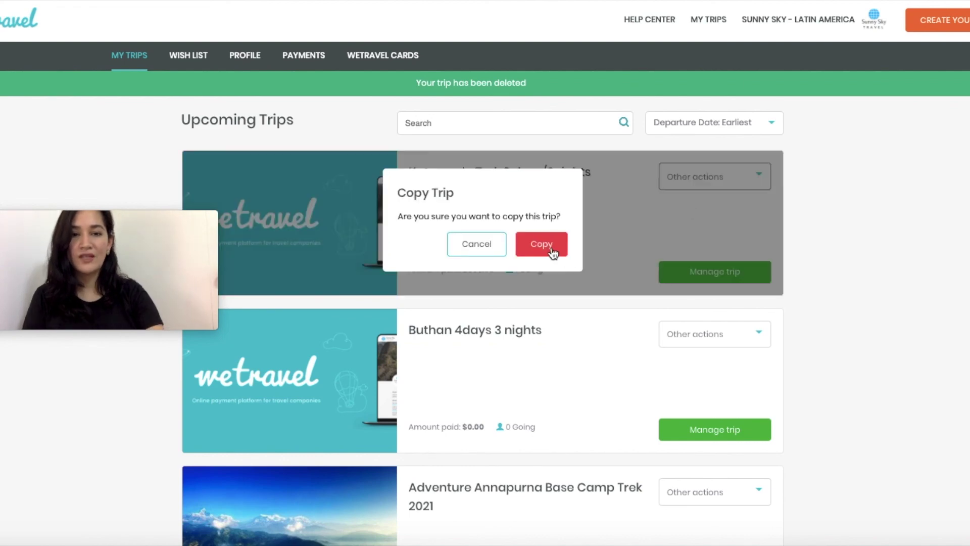
left_click(552, 249)
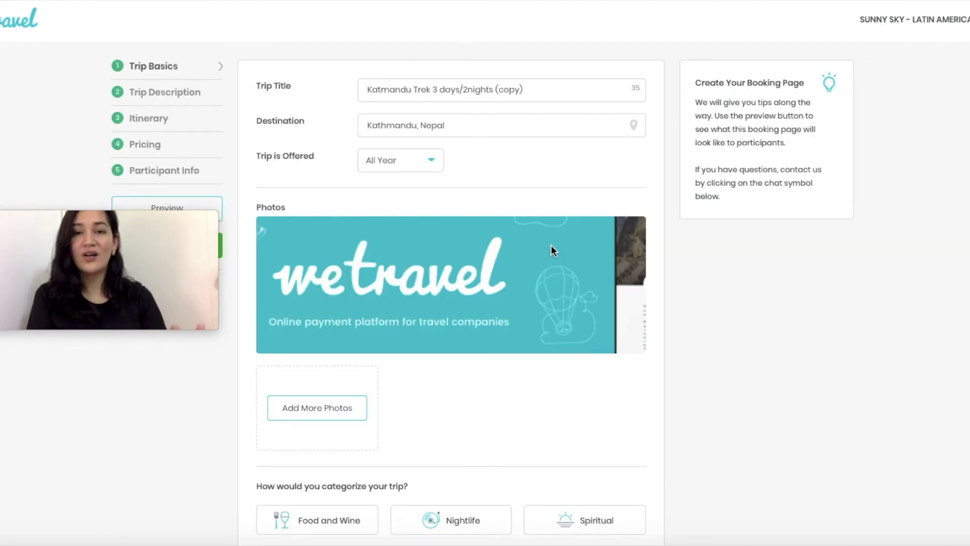
triple_click(442, 89)
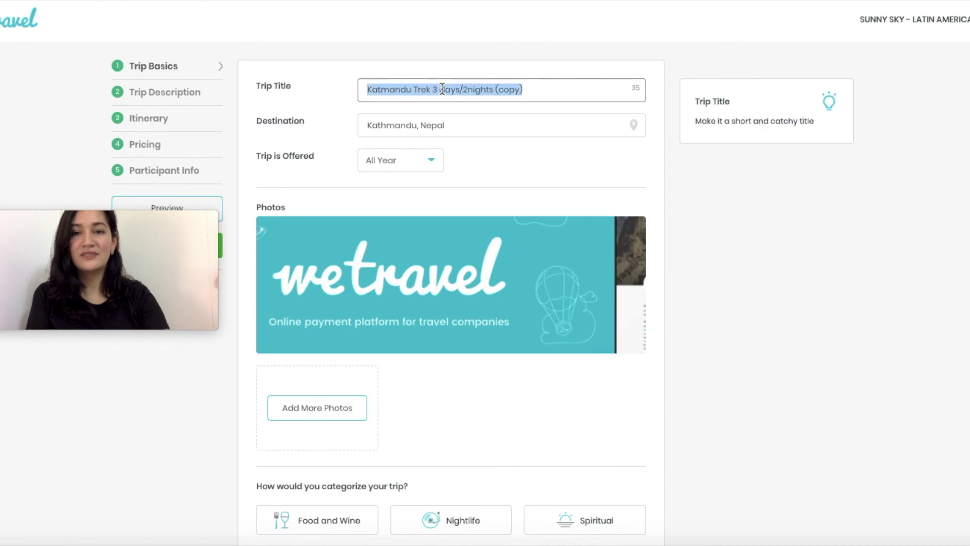
type("Cusco Magico 3d")
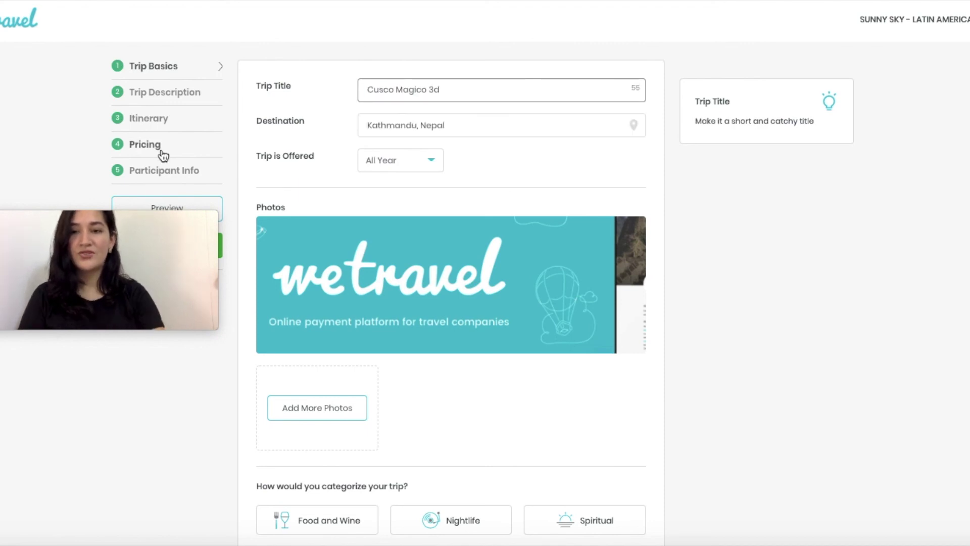
Set the copy's price to 1700 USD with a 700 deposit and publish it
left_click(162, 152)
double_click(299, 189)
type("1700")
double_click(501, 246)
type("700")
scroll(502, 246, "down", 2)
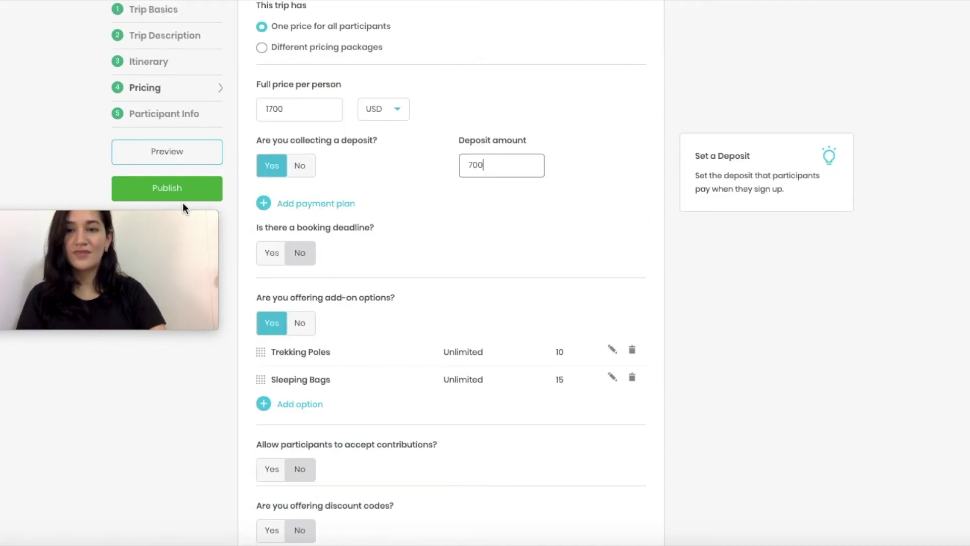
left_click(174, 193)
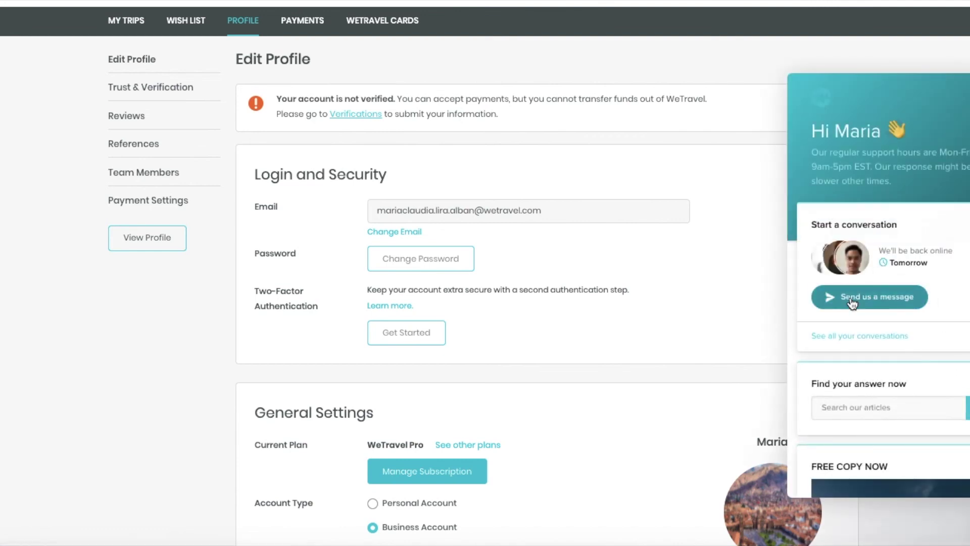
Start a new message to WeTravel support from the chat panel
left_click(853, 303)
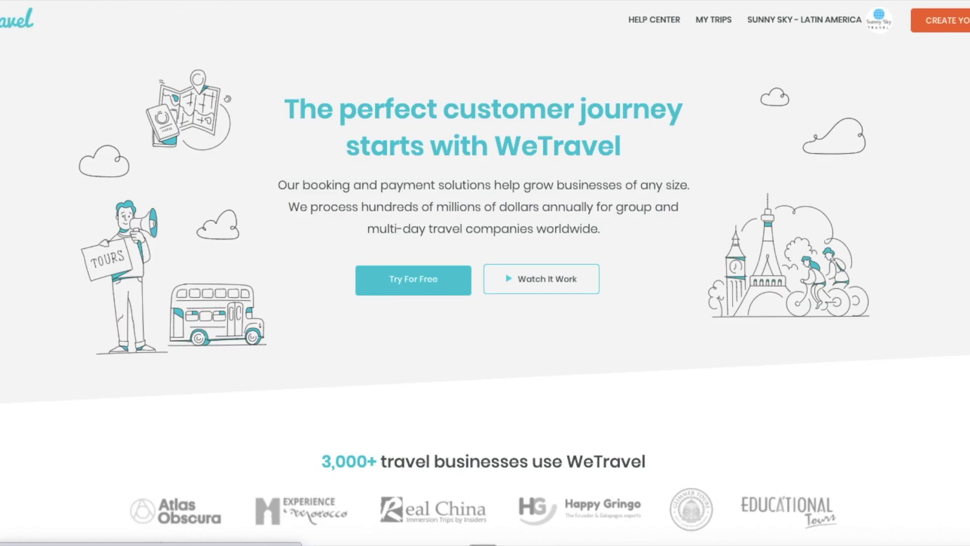